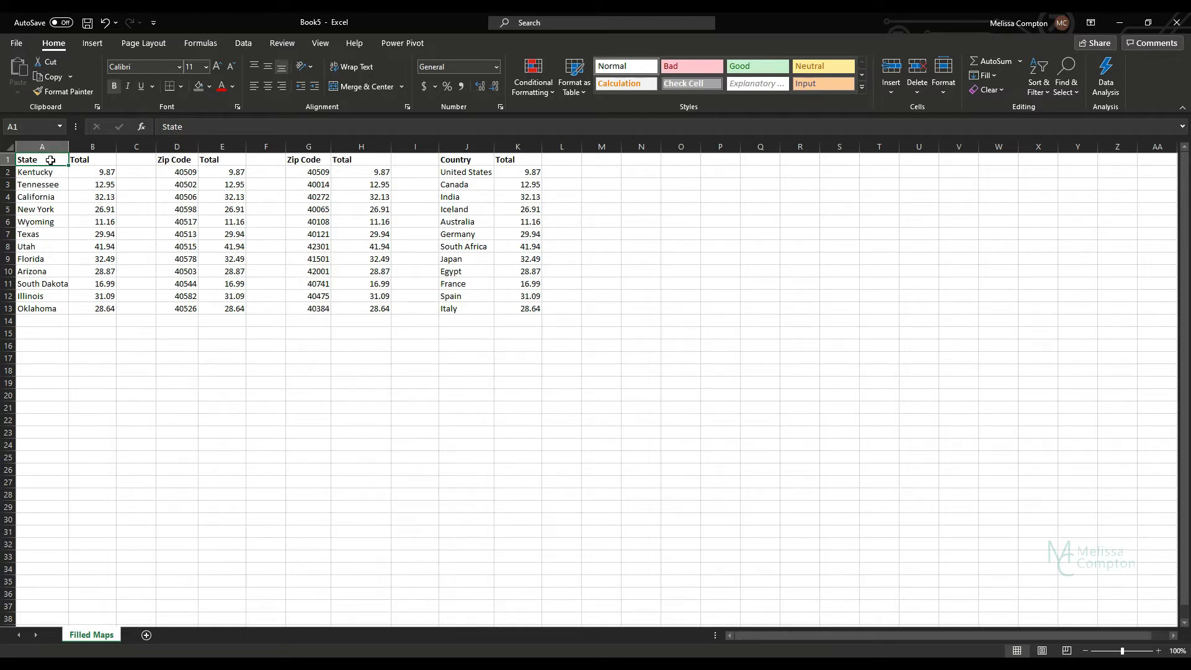
Step: Insert a Filled Map chart from the State and Total data in A1:B13
left_click_drag(48, 160, 87, 307)
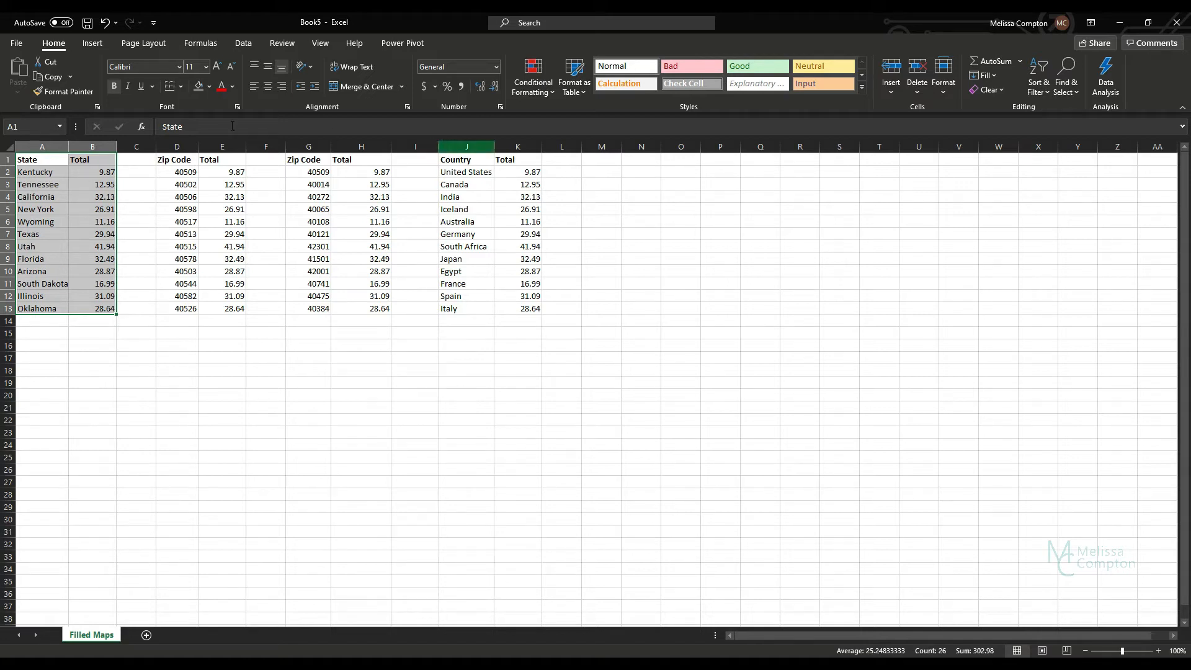
left_click(94, 45)
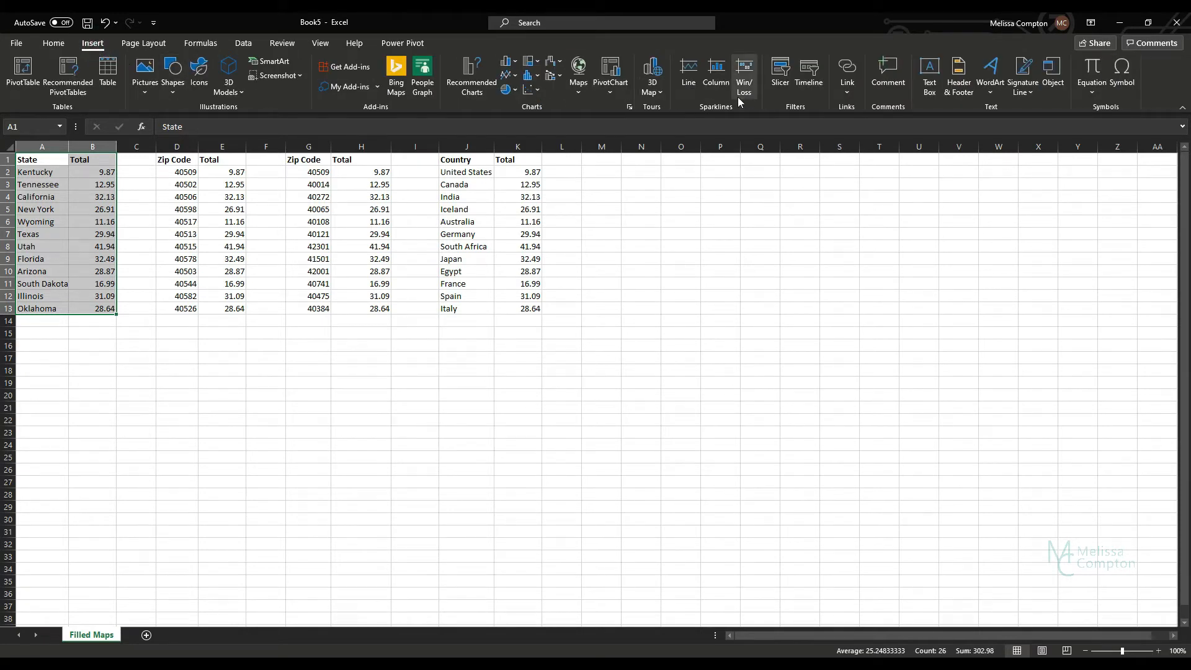
left_click(575, 98)
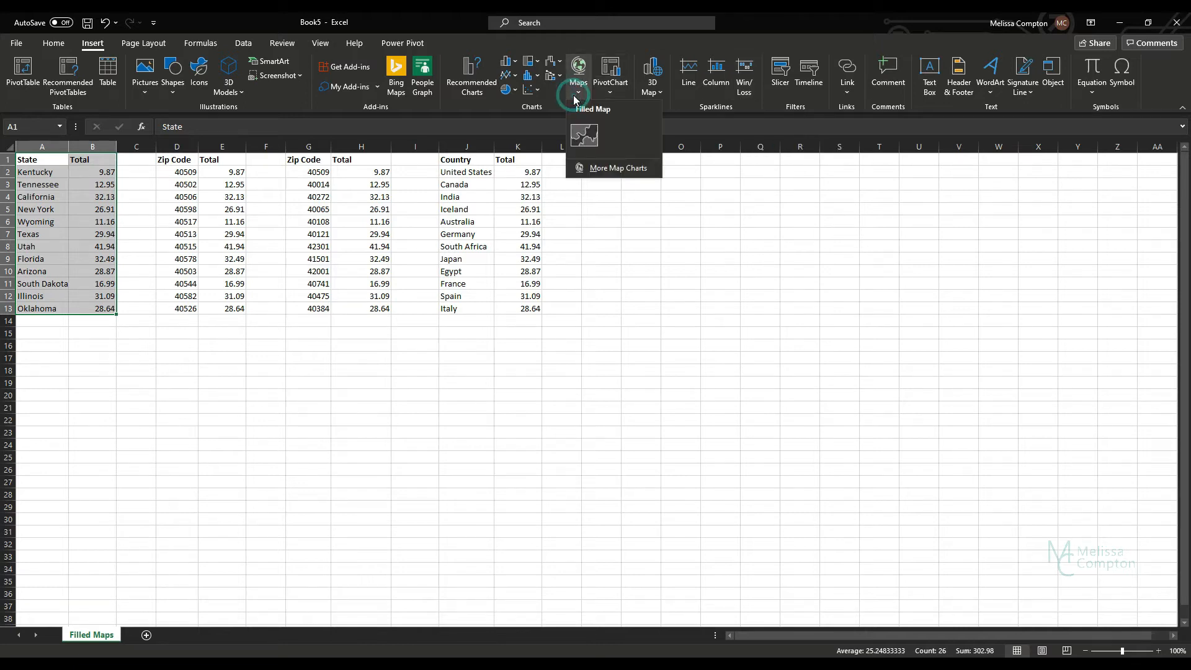
left_click(584, 134)
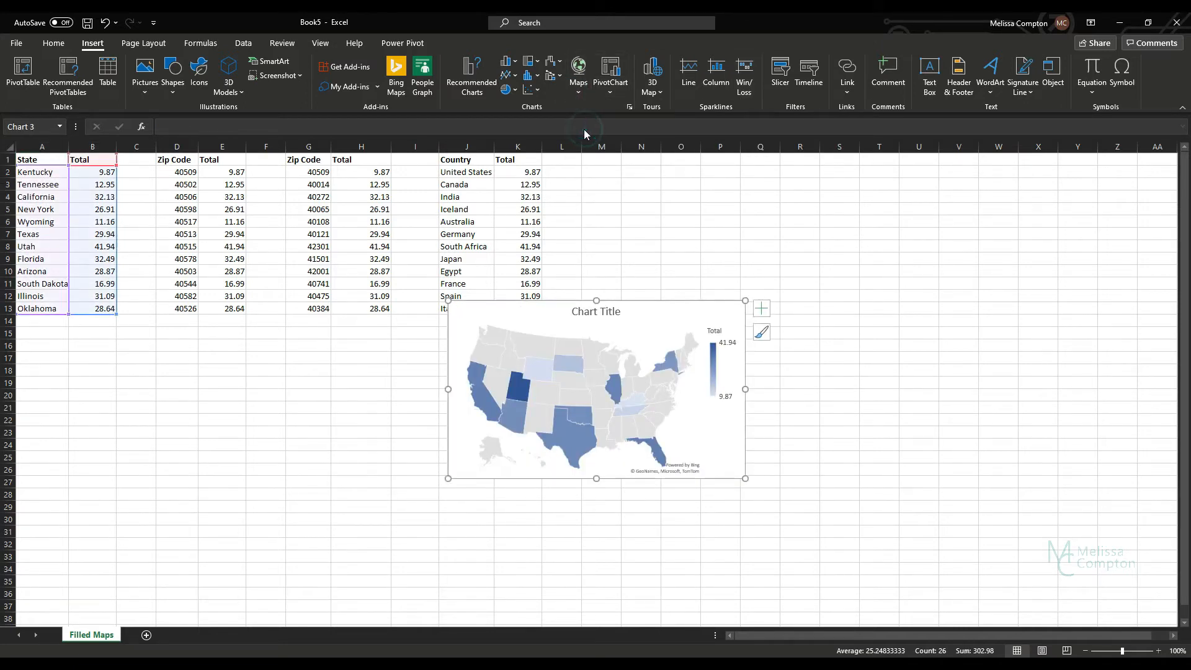
Step: Move the state map next to its data and enlarge it to span about columns C to M, down to row 28
left_click_drag(551, 313, 244, 165)
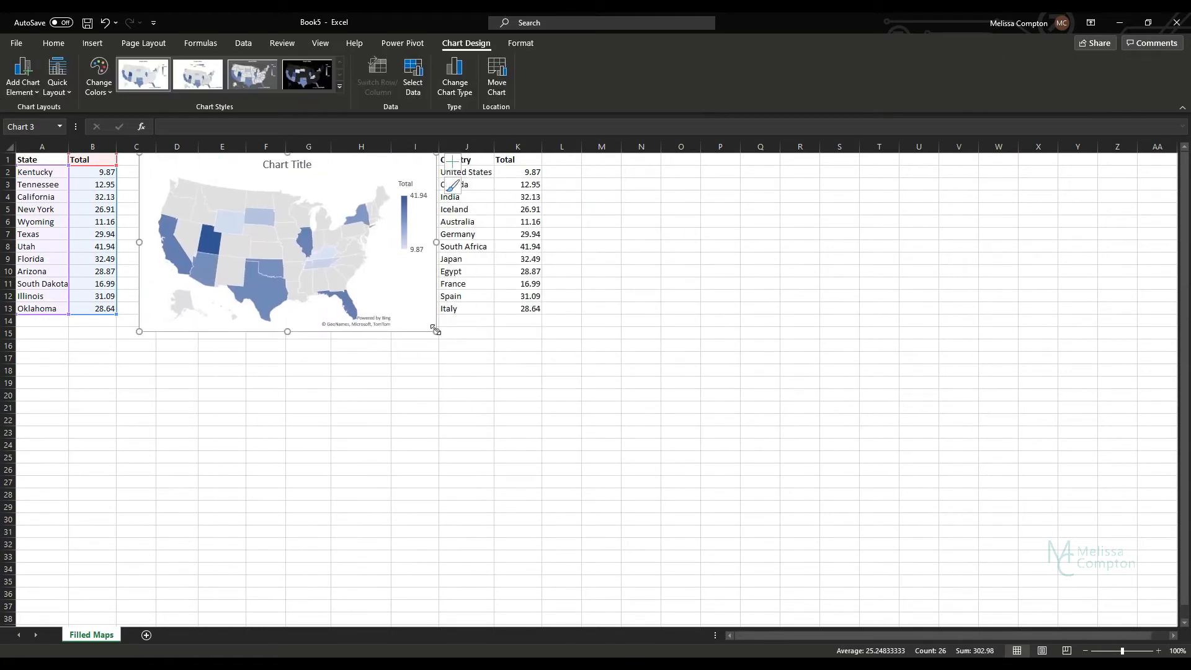
left_click_drag(436, 330, 610, 499)
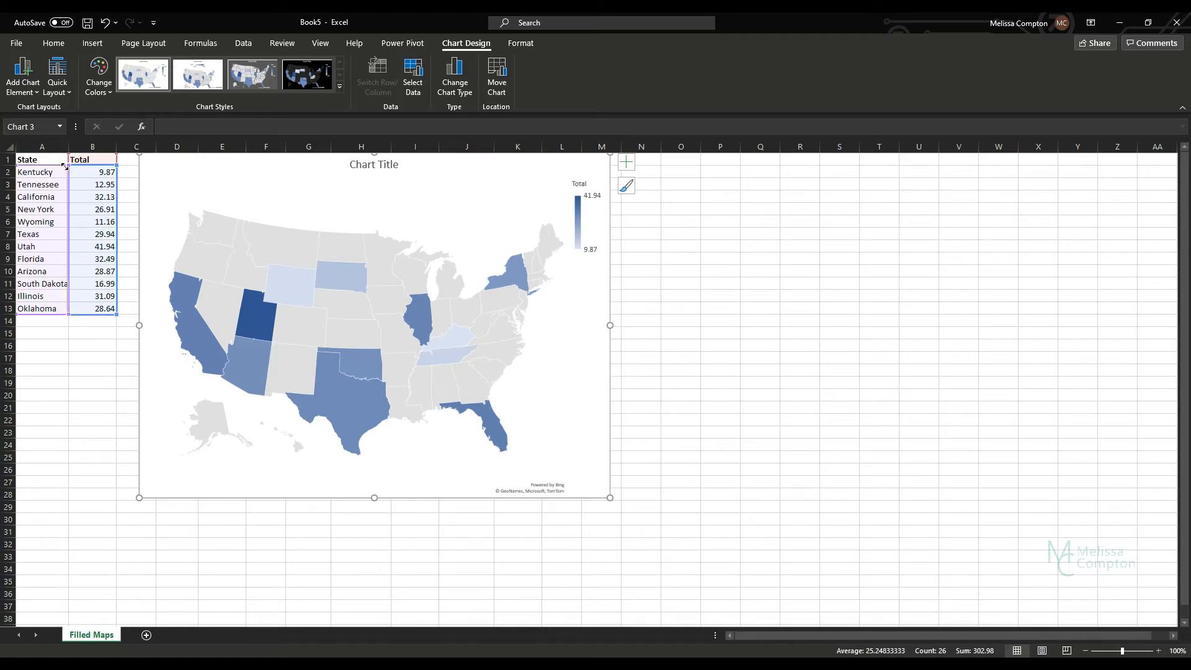
mouse_move(196, 336)
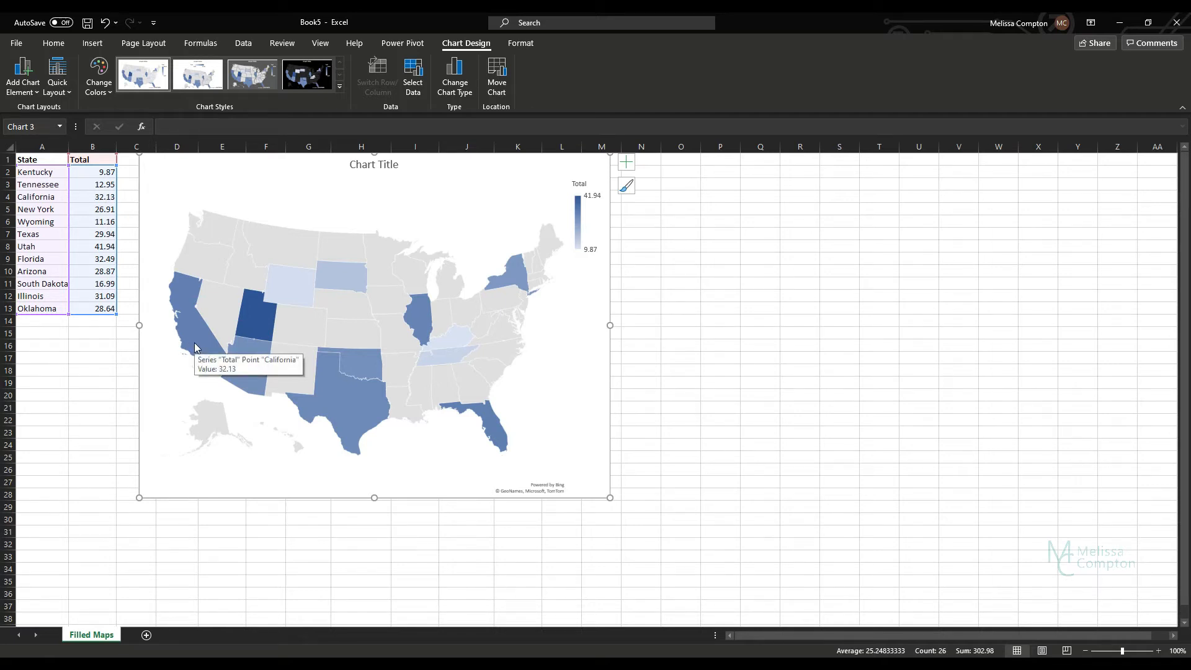
mouse_move(253, 378)
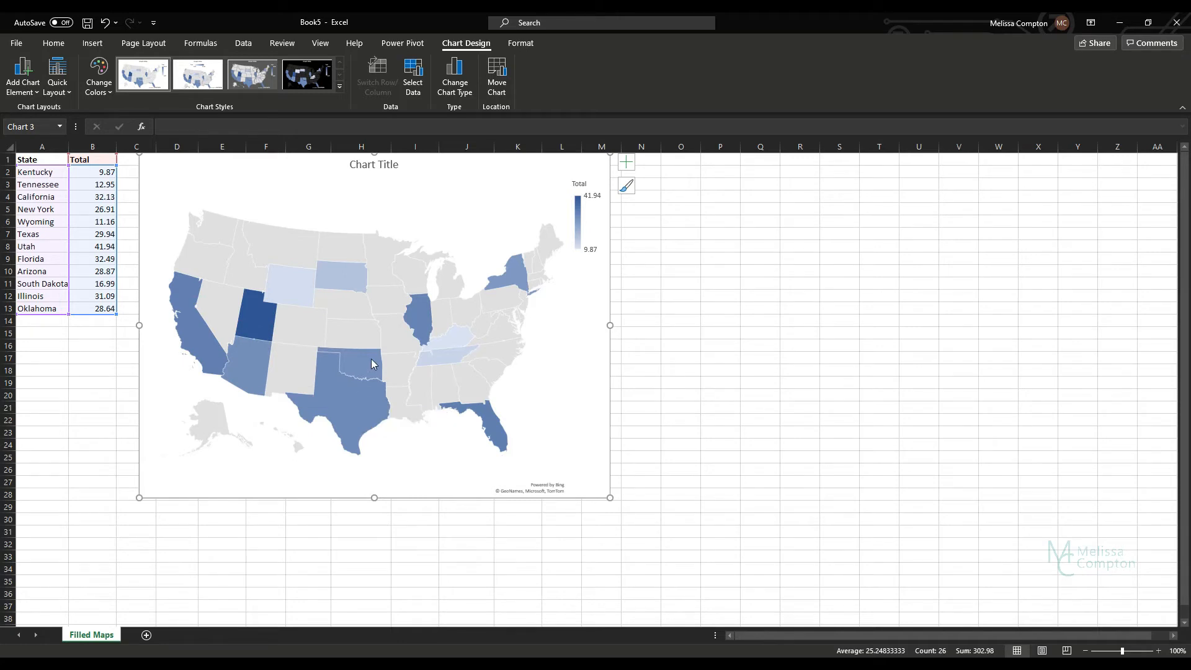
Step: Preview the alternative chart styles on the state map and return to the first style
left_click(190, 81)
left_click(262, 81)
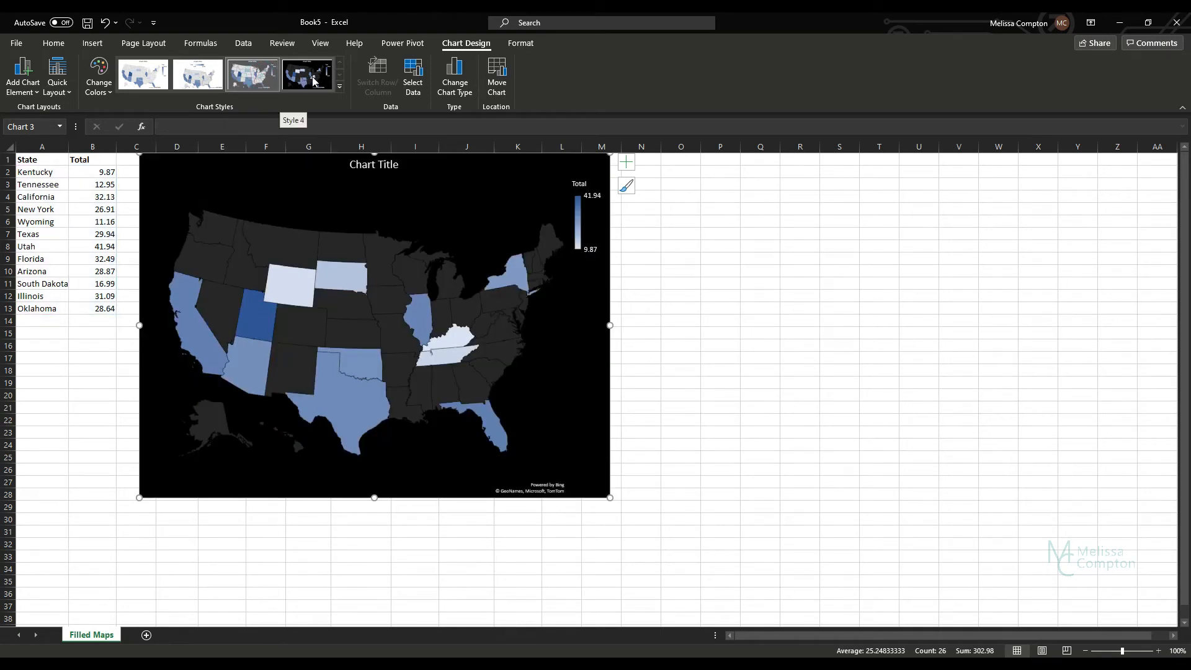
left_click(129, 78)
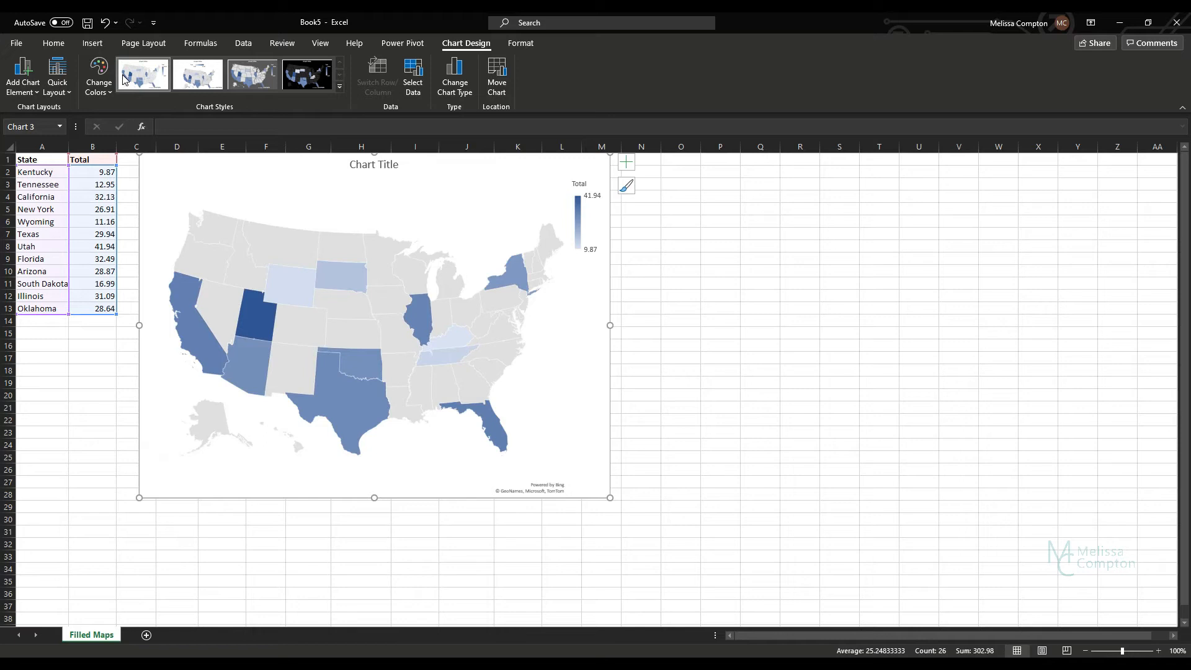
Step: Show data labels on the state map
left_click(18, 87)
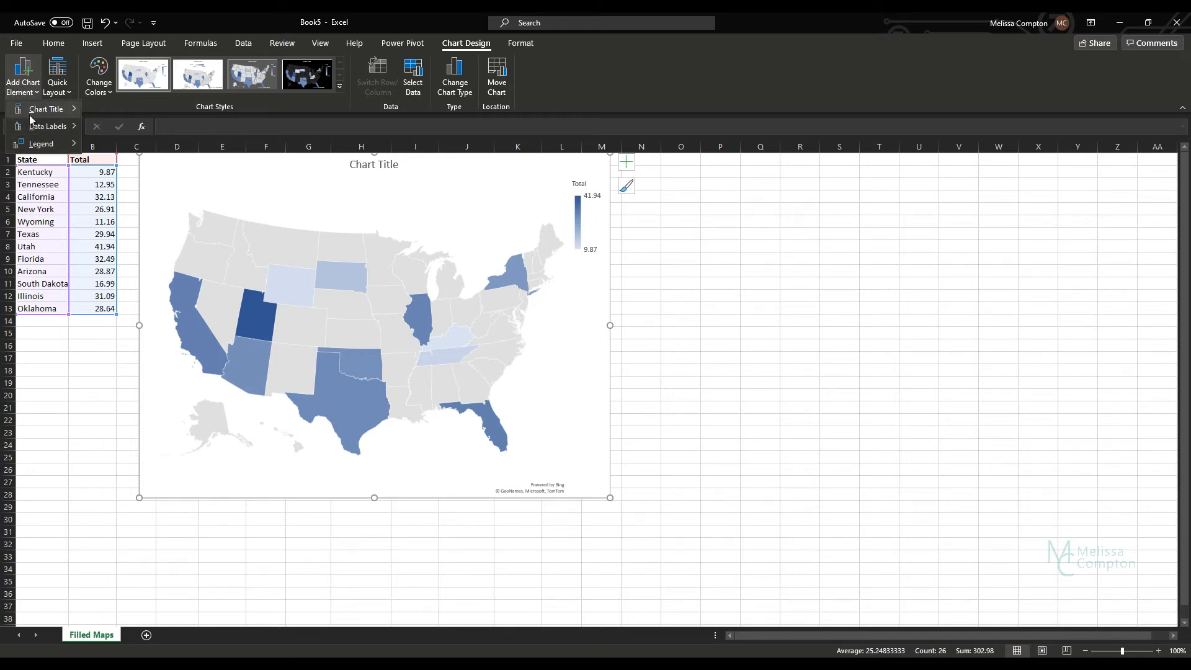
mouse_move(32, 127)
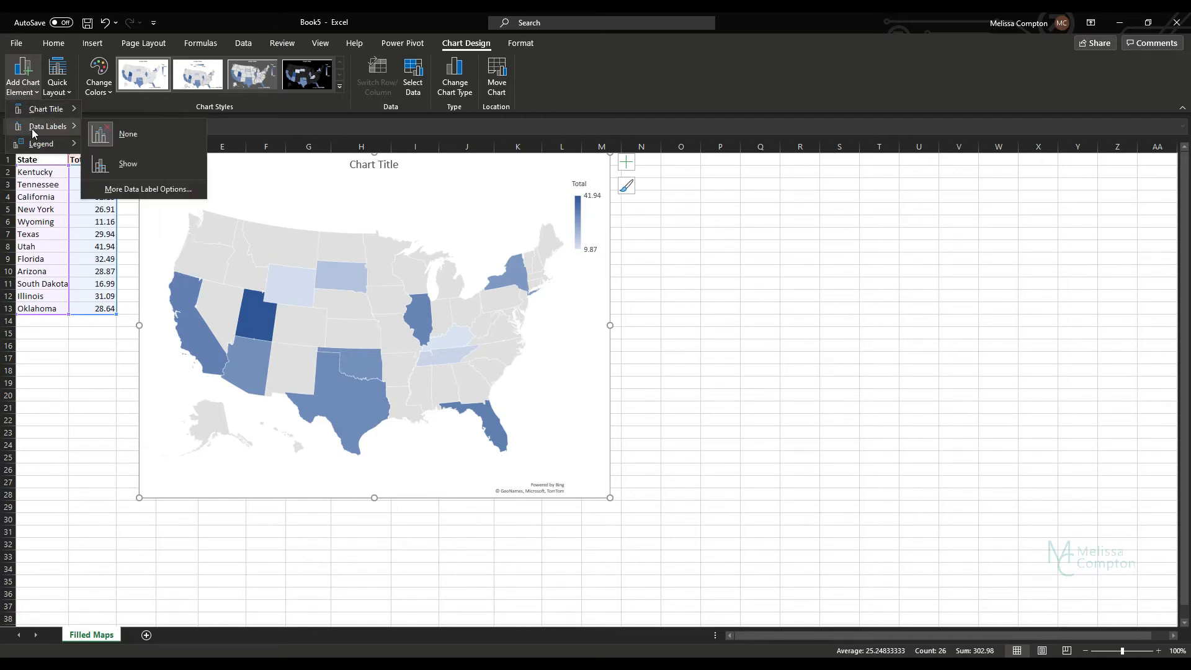
left_click(147, 160)
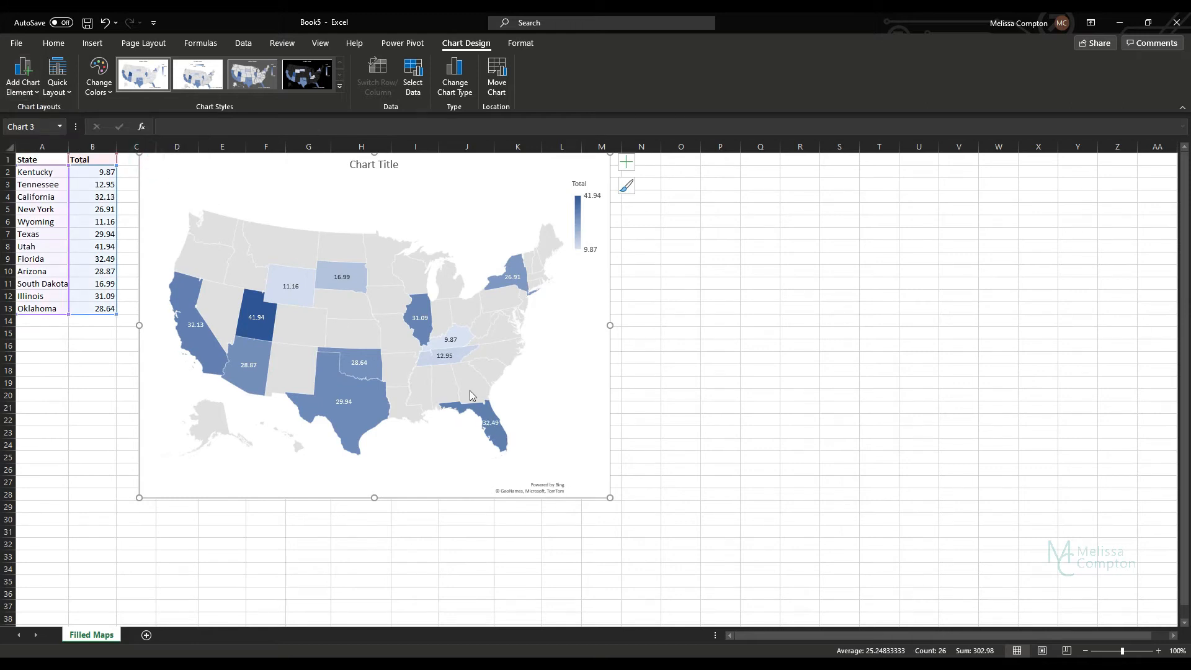
mouse_move(450, 363)
Step: Delete the whole state map chart from the worksheet
left_click(447, 178)
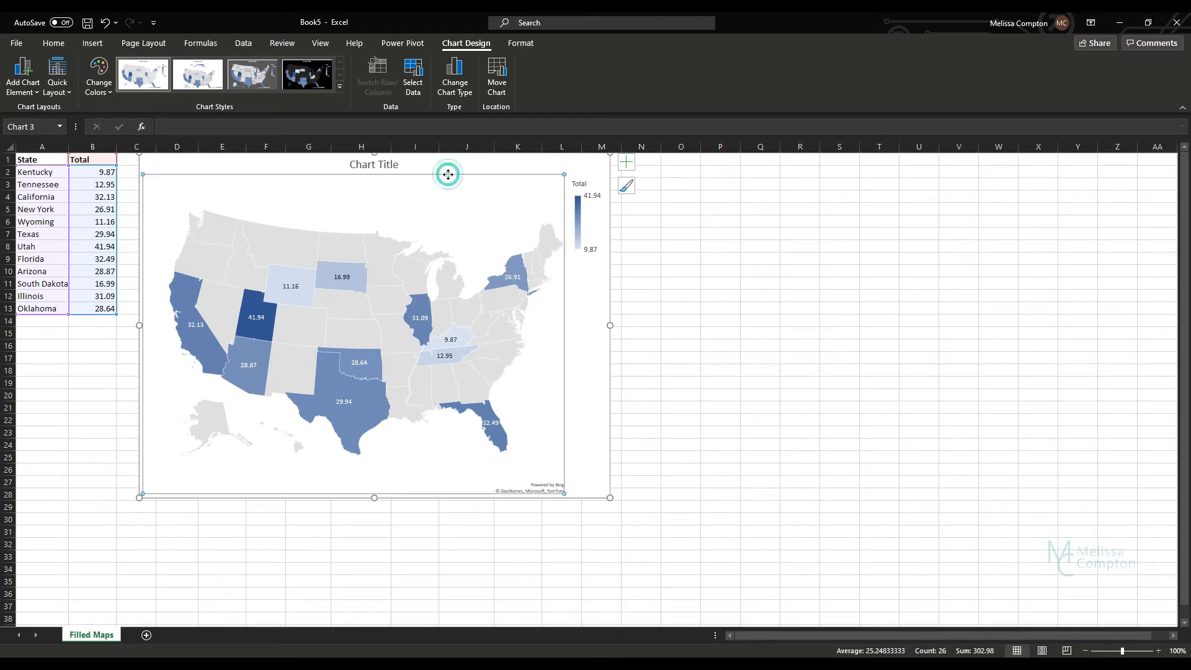
left_click(444, 160)
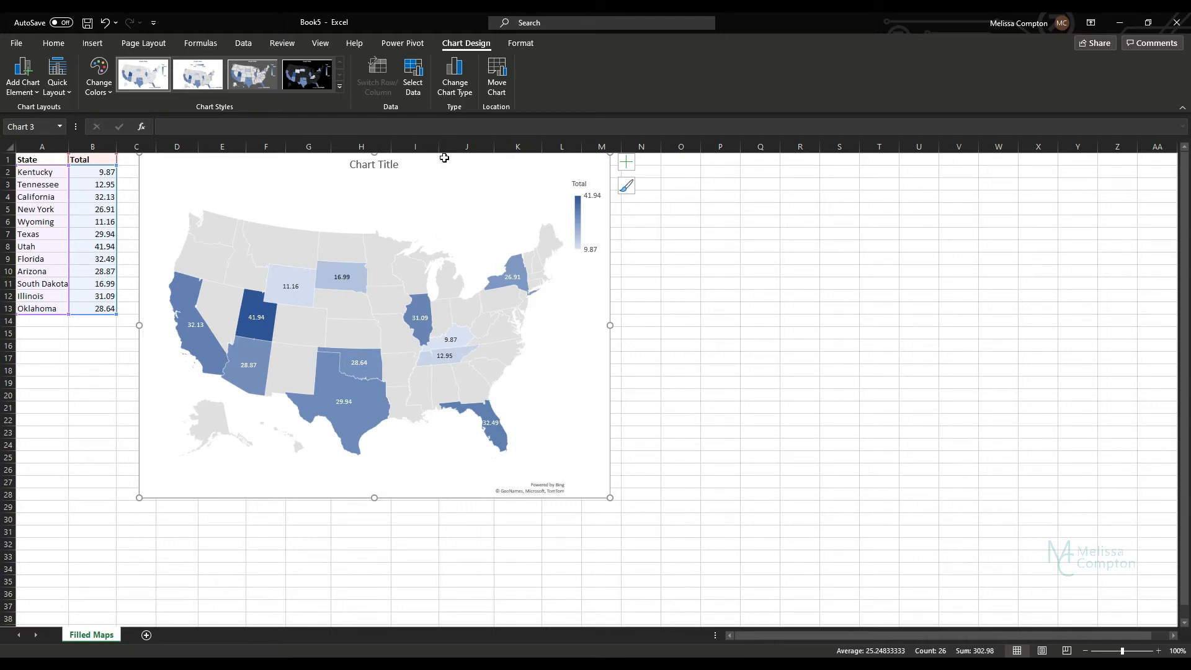
key("Delete")
Step: Insert a Filled Map chart from the first Zip Code and Total data in D1:E13
left_click(172, 161)
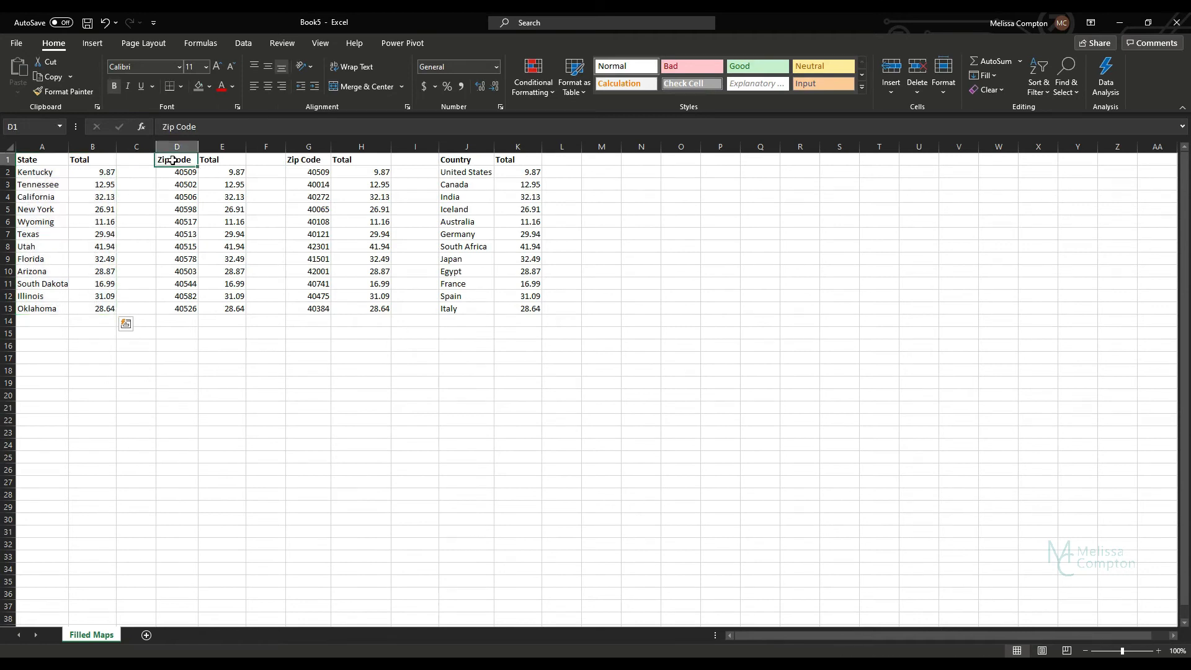
left_click_drag(173, 160, 229, 310)
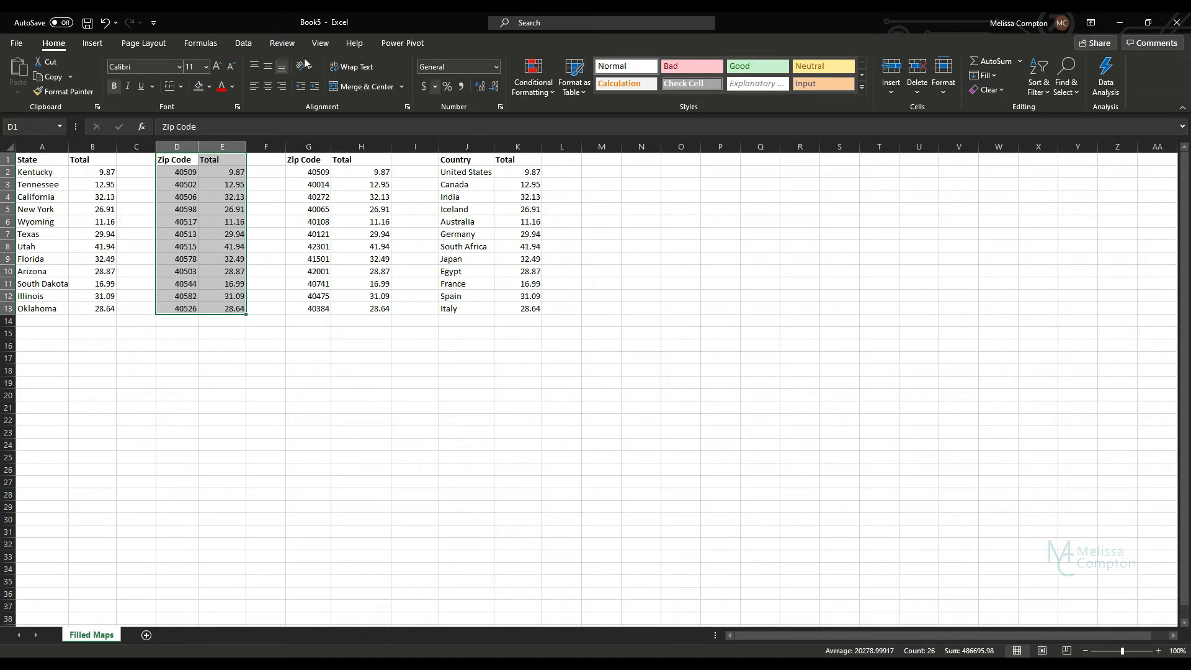
left_click(89, 49)
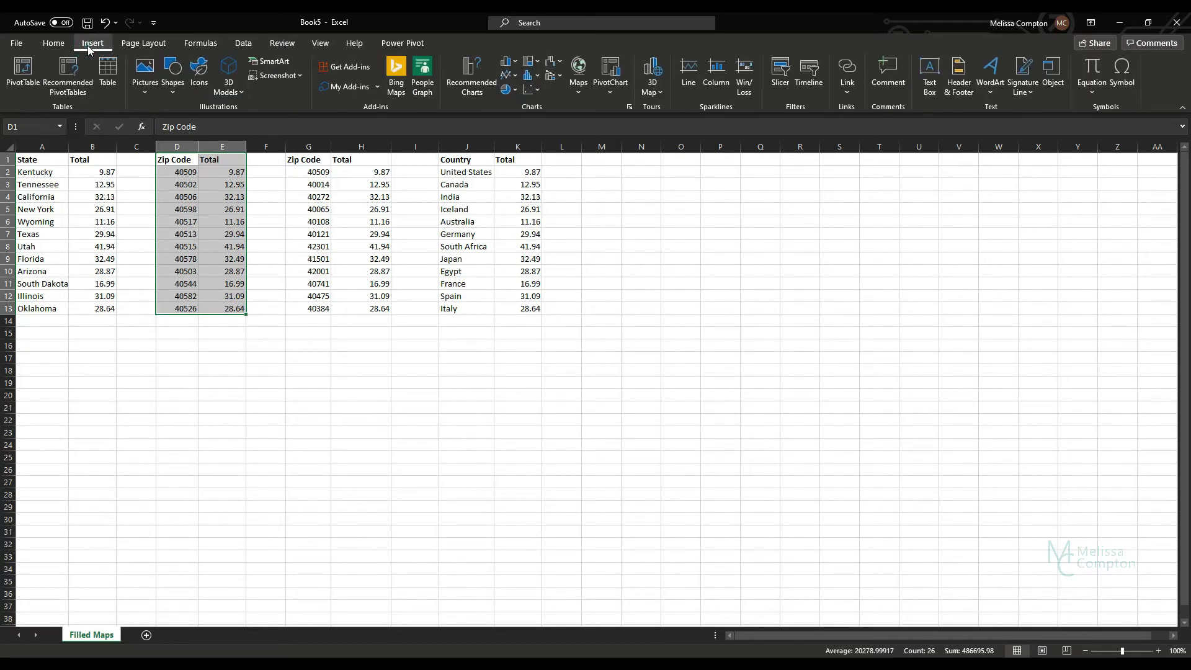
left_click(579, 90)
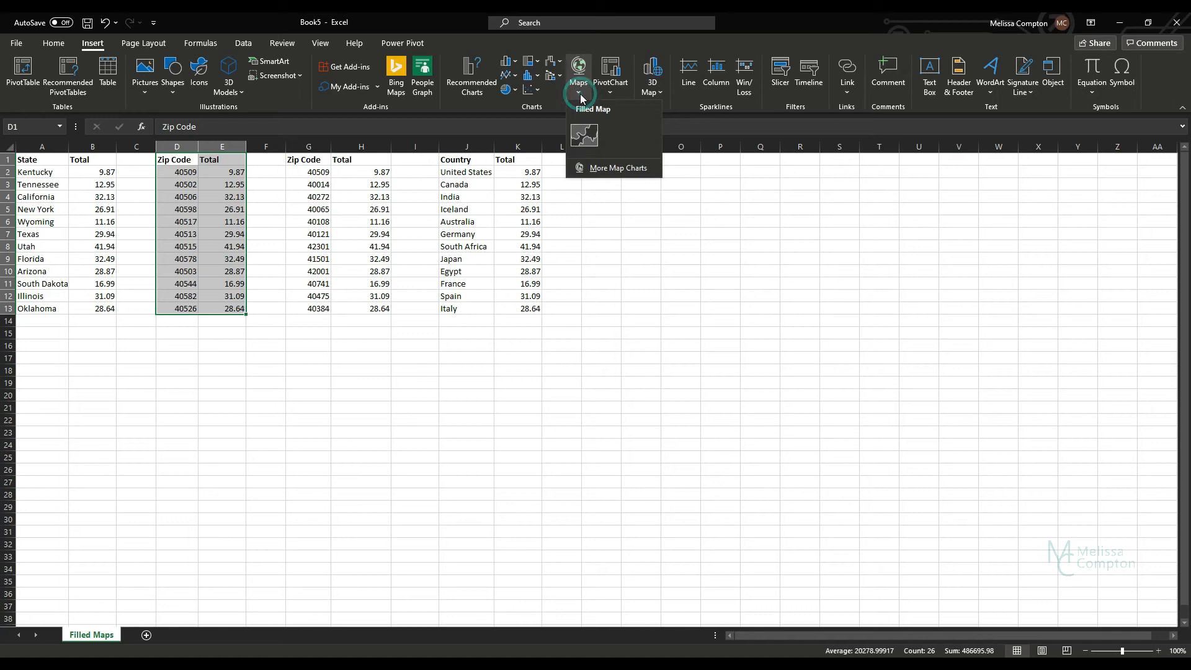
left_click(583, 132)
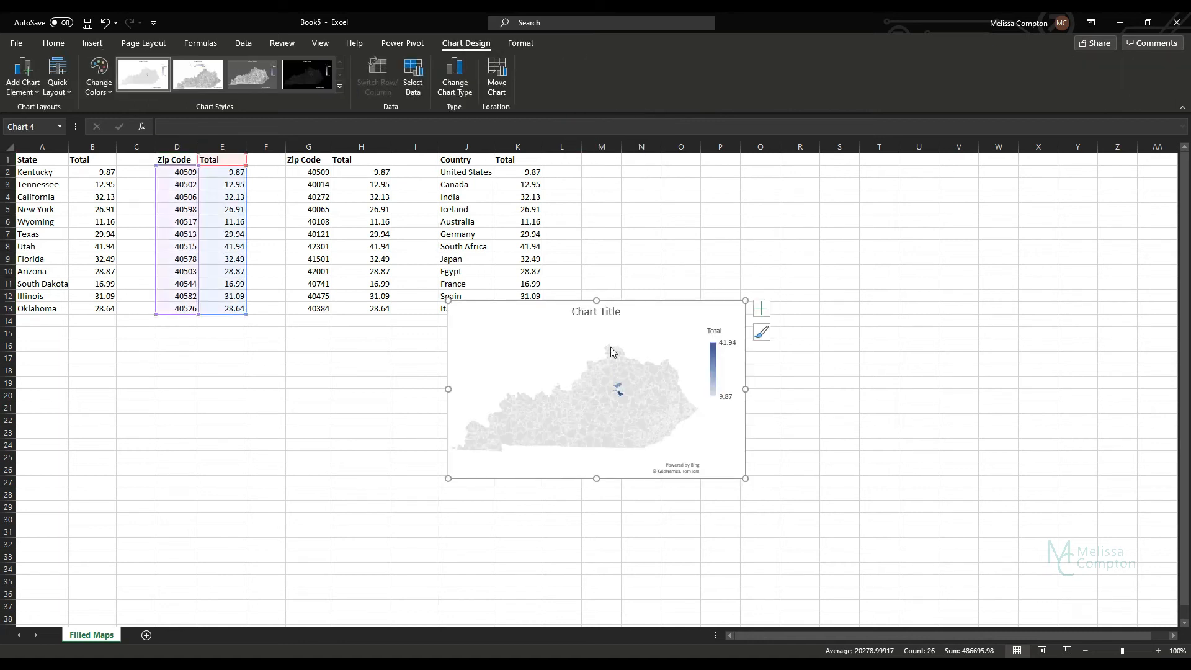
Step: Move the zip code map next to its data, enlarge it across about columns F to S, and inspect the shaded areas
left_click_drag(668, 305, 479, 158)
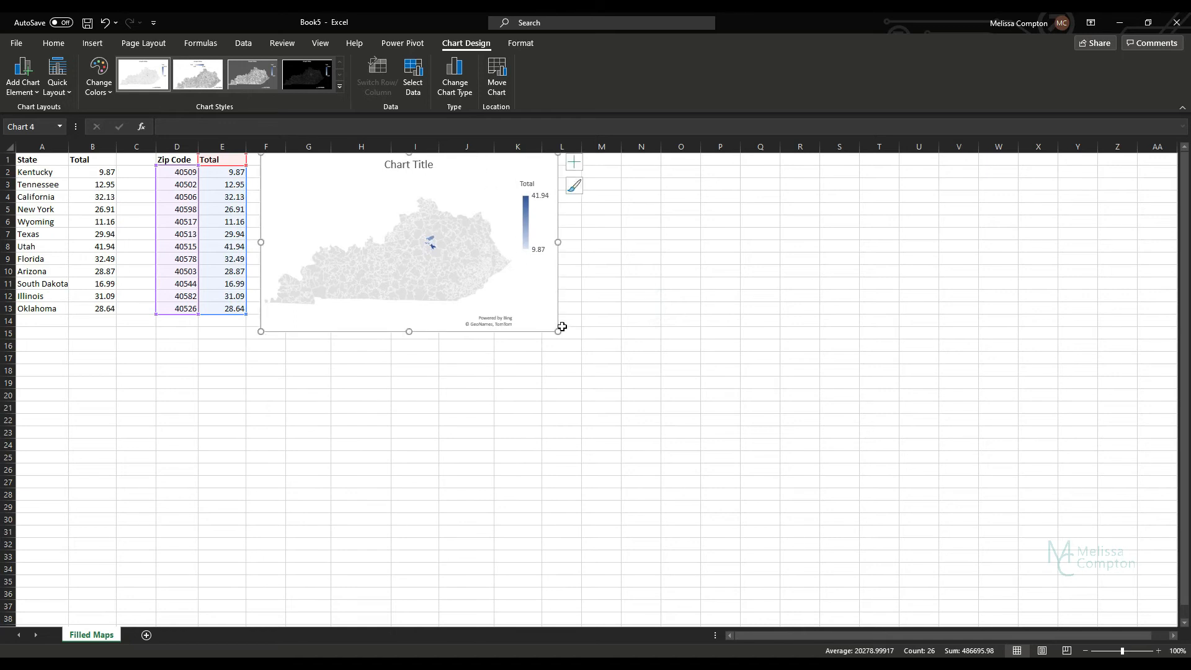
left_click_drag(557, 329, 865, 667)
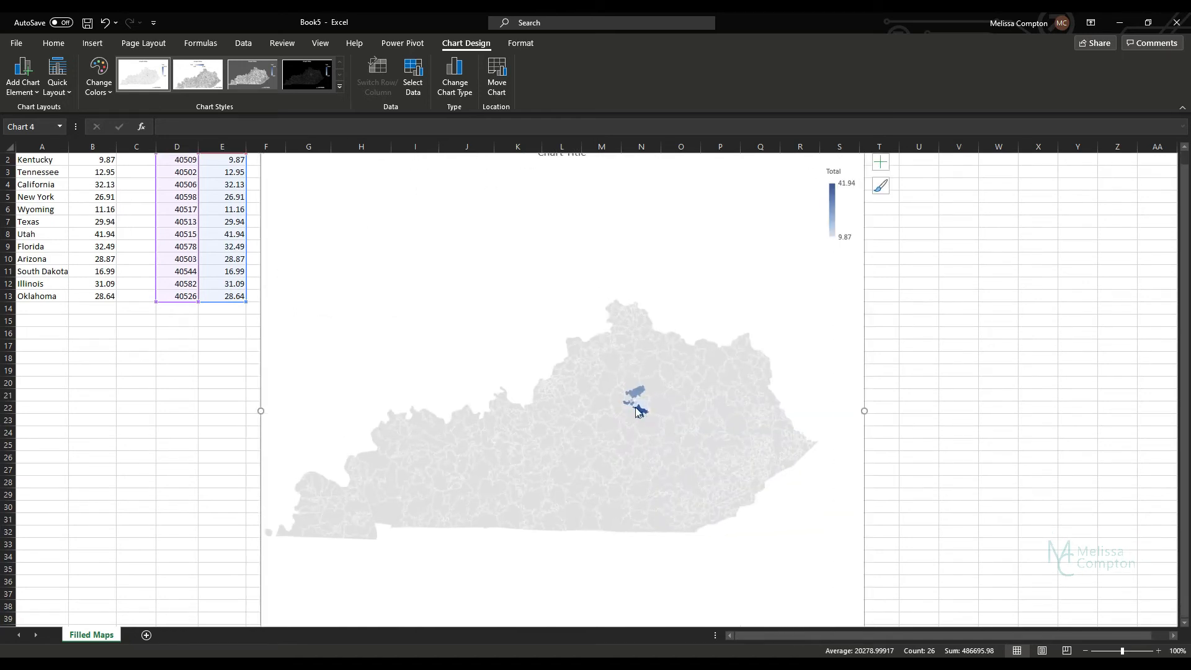
mouse_move(640, 393)
scroll(473, 292, "up", 1)
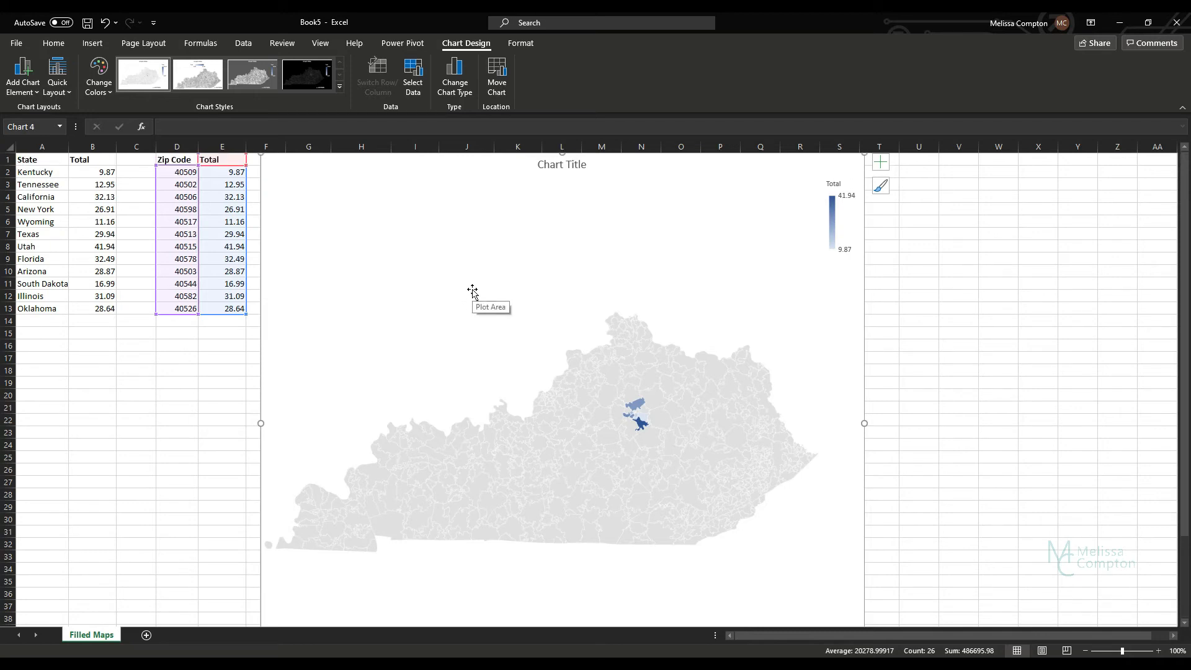
scroll(702, 288, "down", 5)
scroll(673, 277, "up", 4)
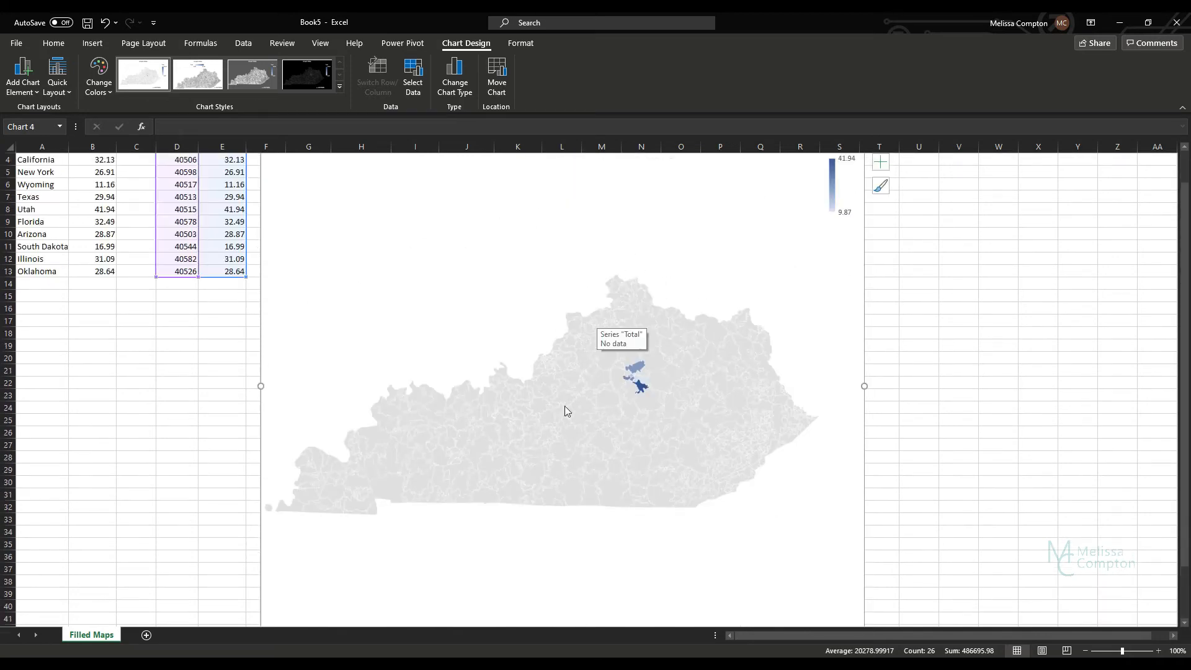
scroll(400, 312, "up", 1)
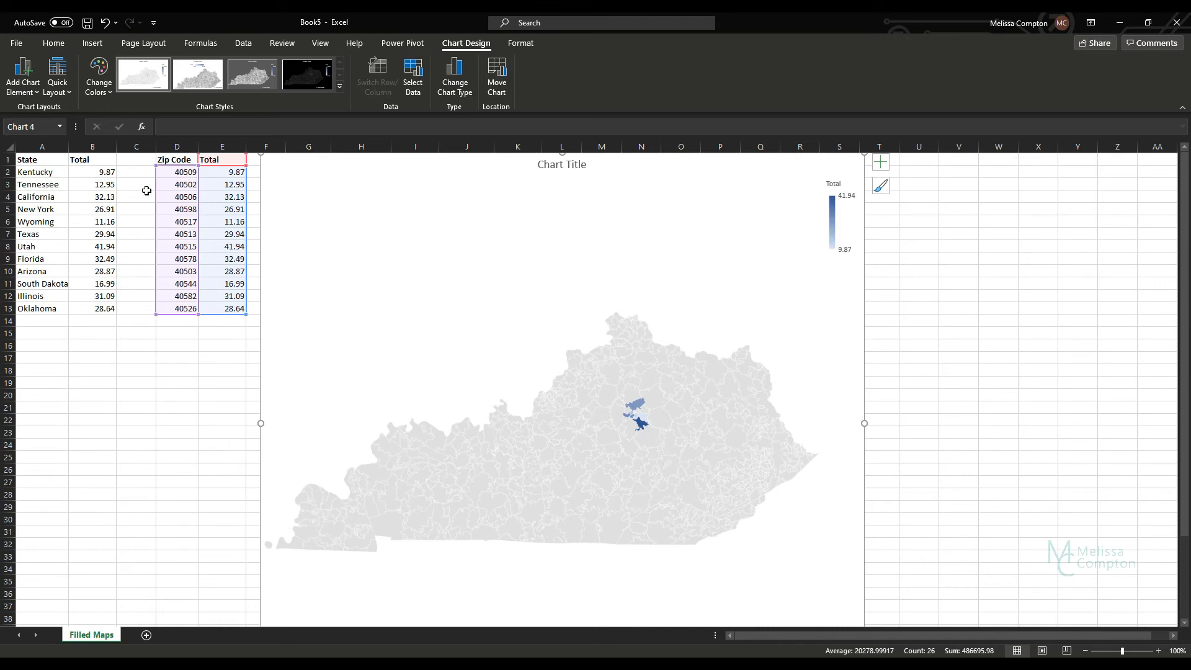
Step: Delete the map chart built from the first zip code data
left_click(22, 79)
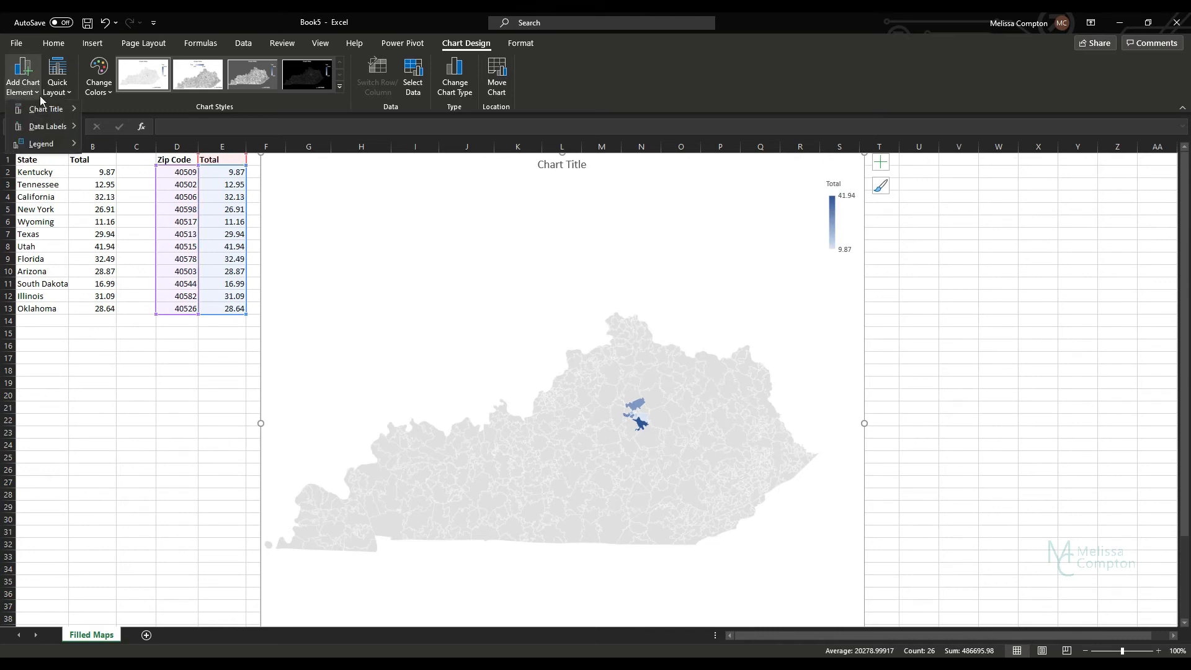
mouse_move(50, 108)
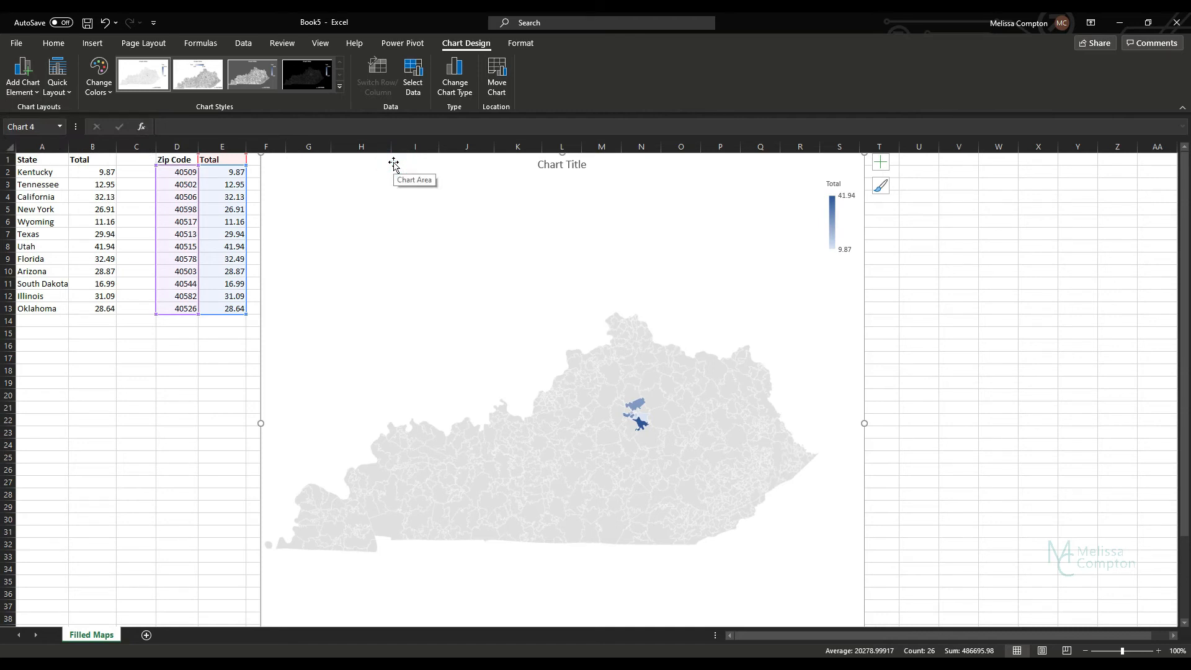
key("Delete")
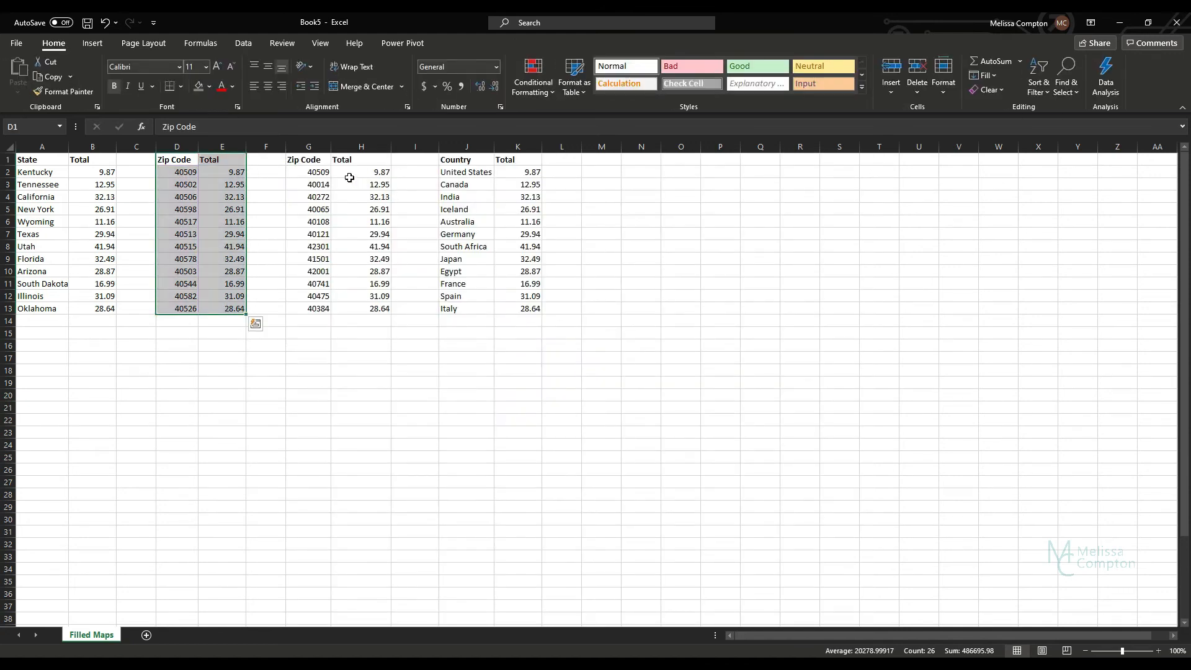
Step: Insert a Filled Map chart from the Zip Code and Total data in G1:H13, enlarged and placed beside it across about columns I to T
left_click(315, 160)
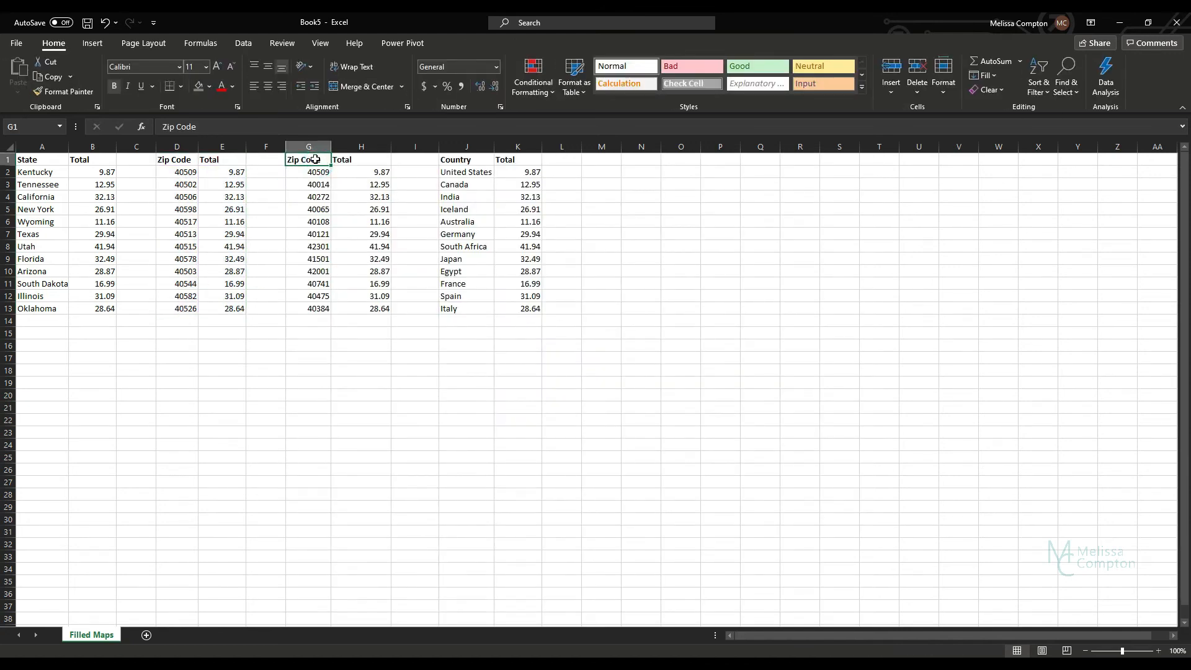
left_click_drag(315, 160, 371, 309)
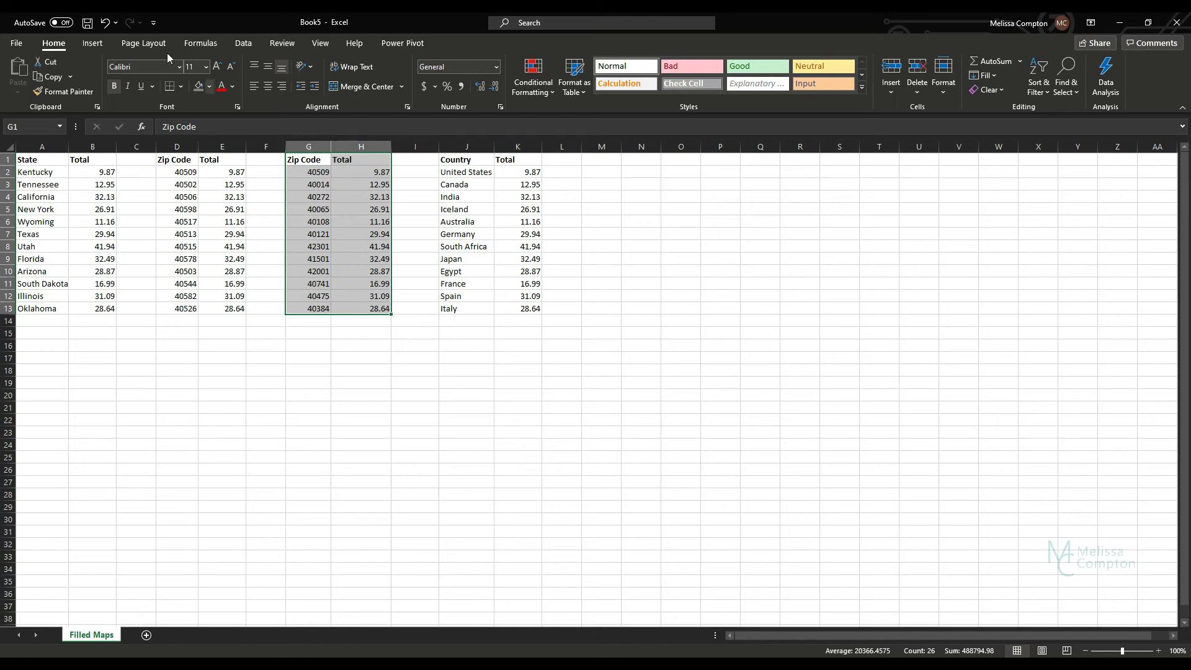
left_click(93, 44)
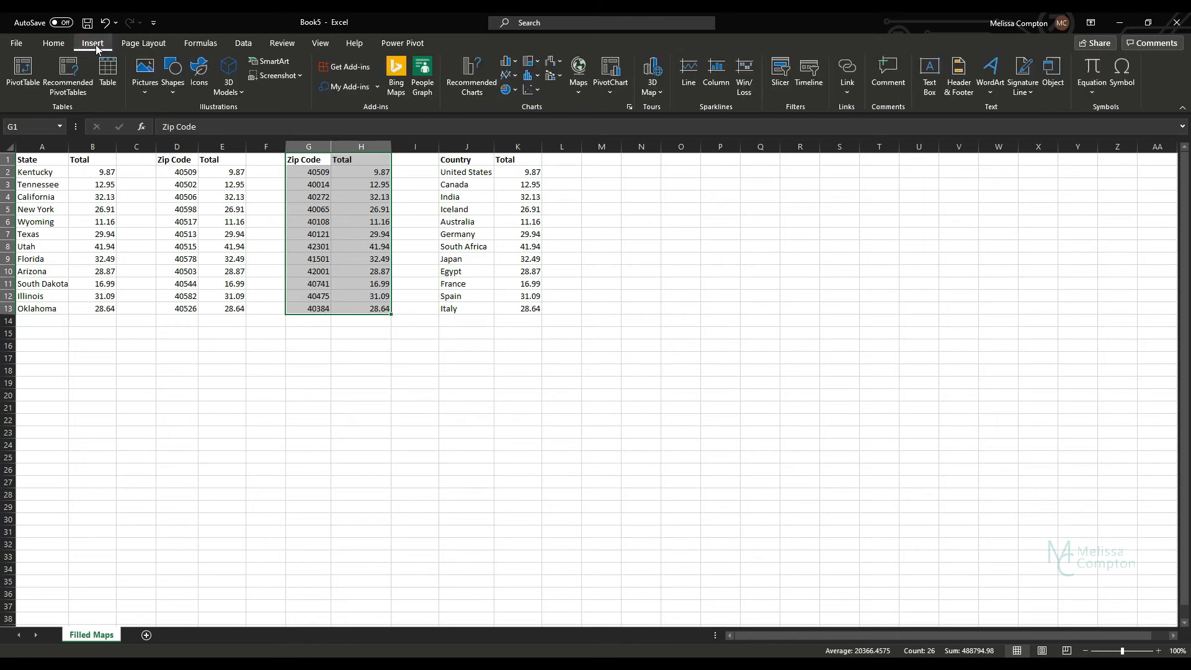
left_click(576, 93)
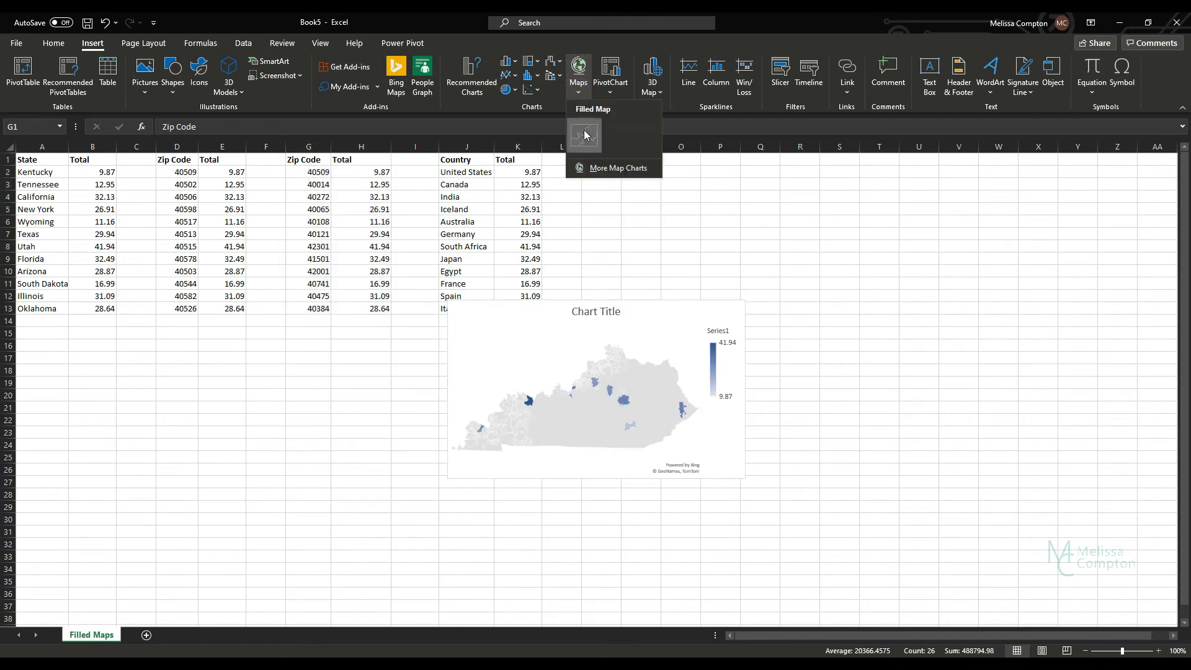
left_click(585, 135)
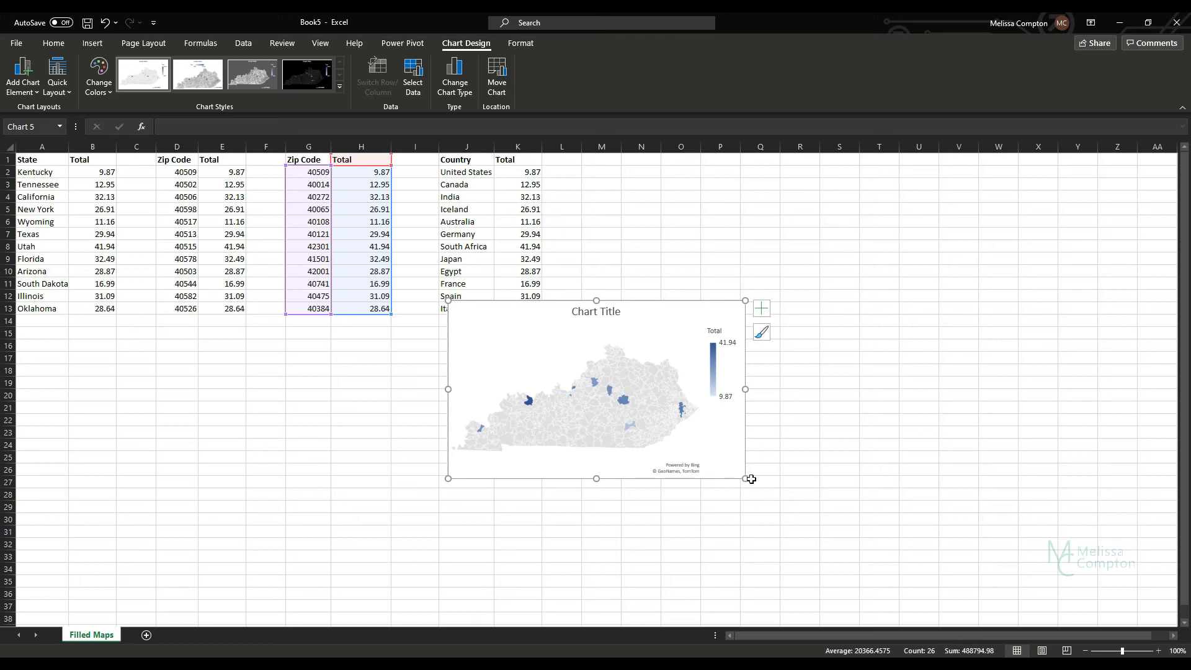
left_click_drag(745, 478, 935, 664)
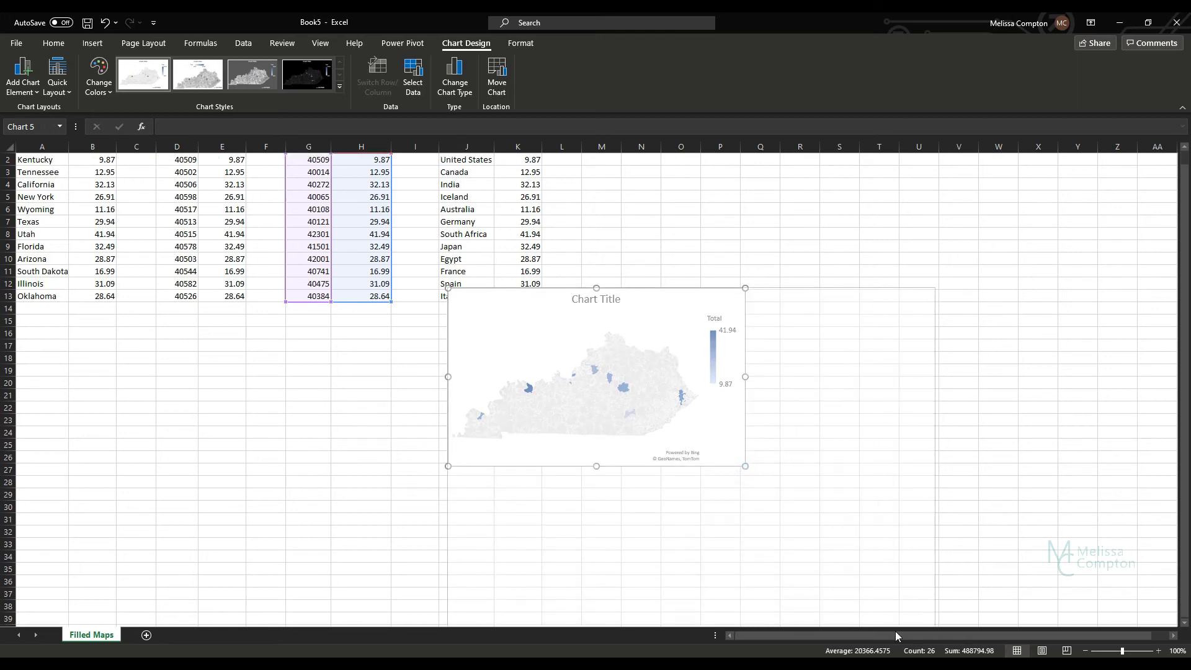
left_click_drag(569, 280, 520, 149)
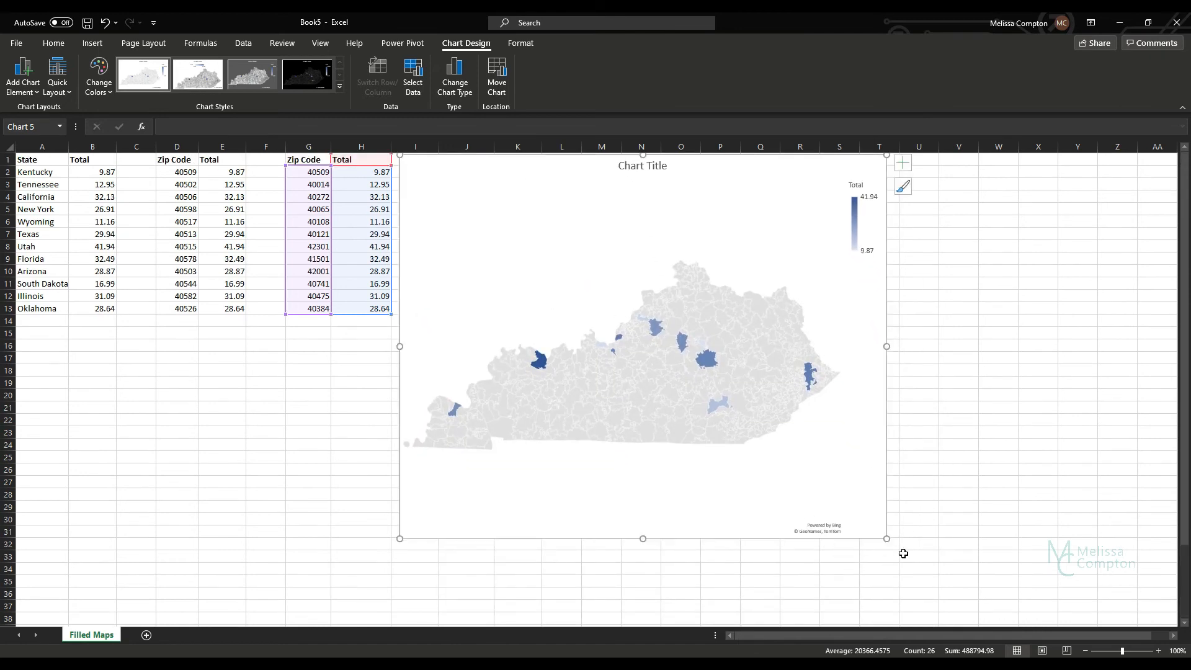
Step: Enlarge the zip code map to span about columns I to V, and inspect the darkest shaded area
left_click_drag(886, 538, 991, 627)
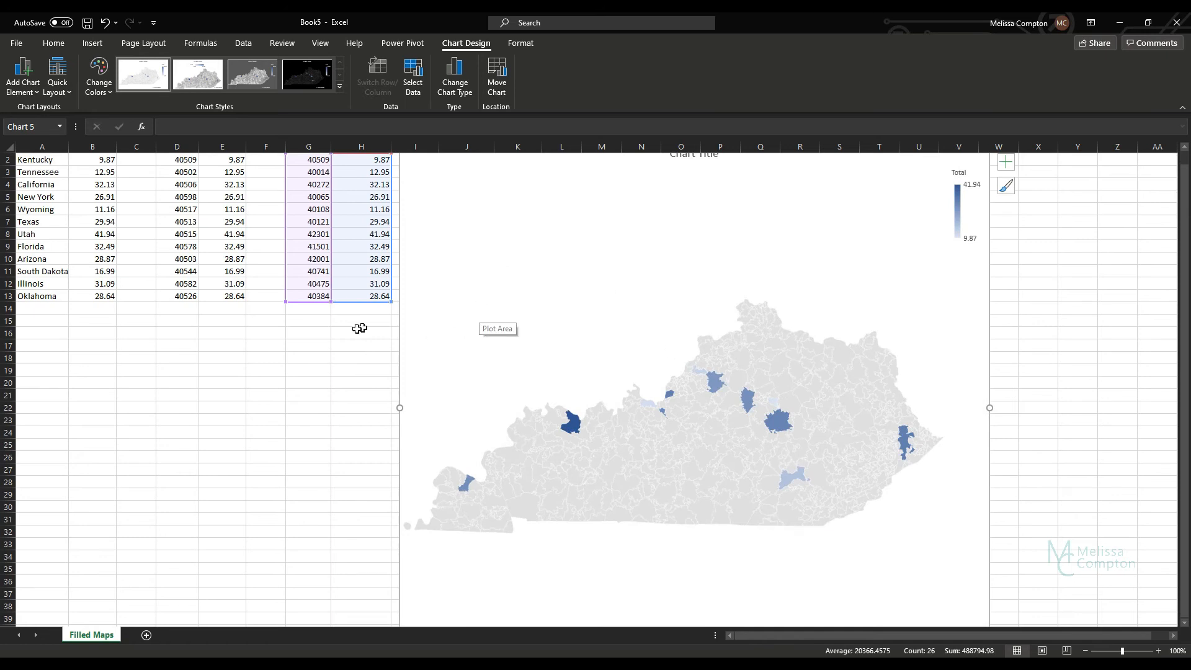
scroll(345, 343, "up", 1)
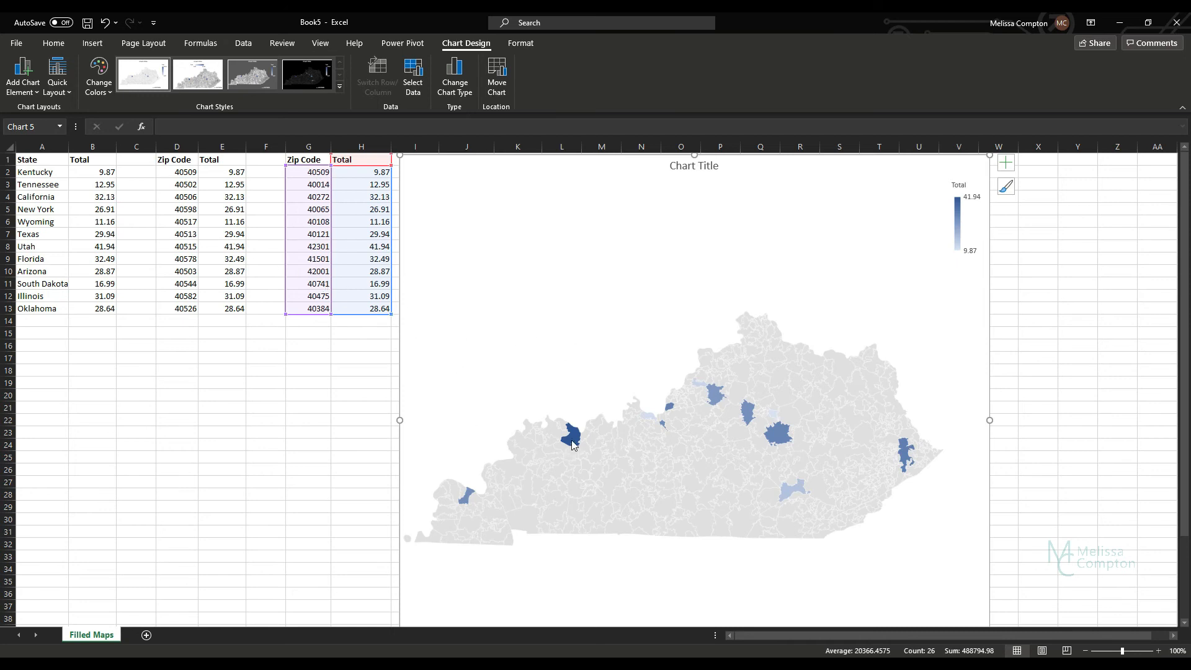
mouse_move(573, 445)
Step: Show data labels on the zip code map and widen the chart to about column X to examine the labelled areas
left_click(24, 74)
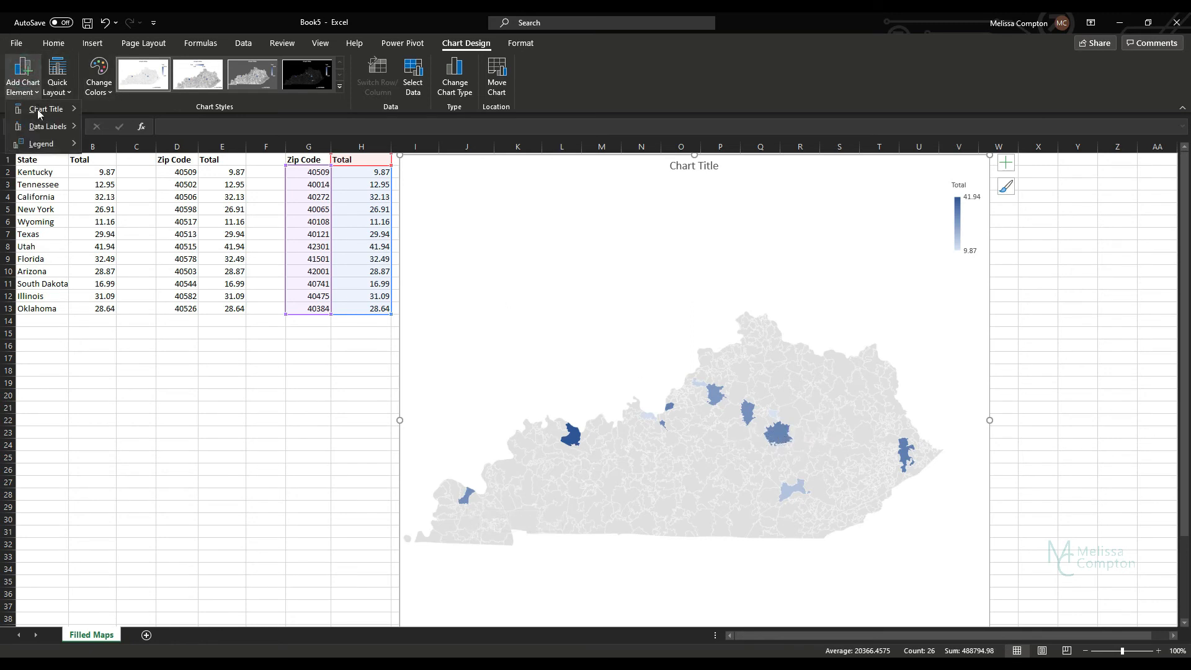
mouse_move(46, 126)
left_click(123, 164)
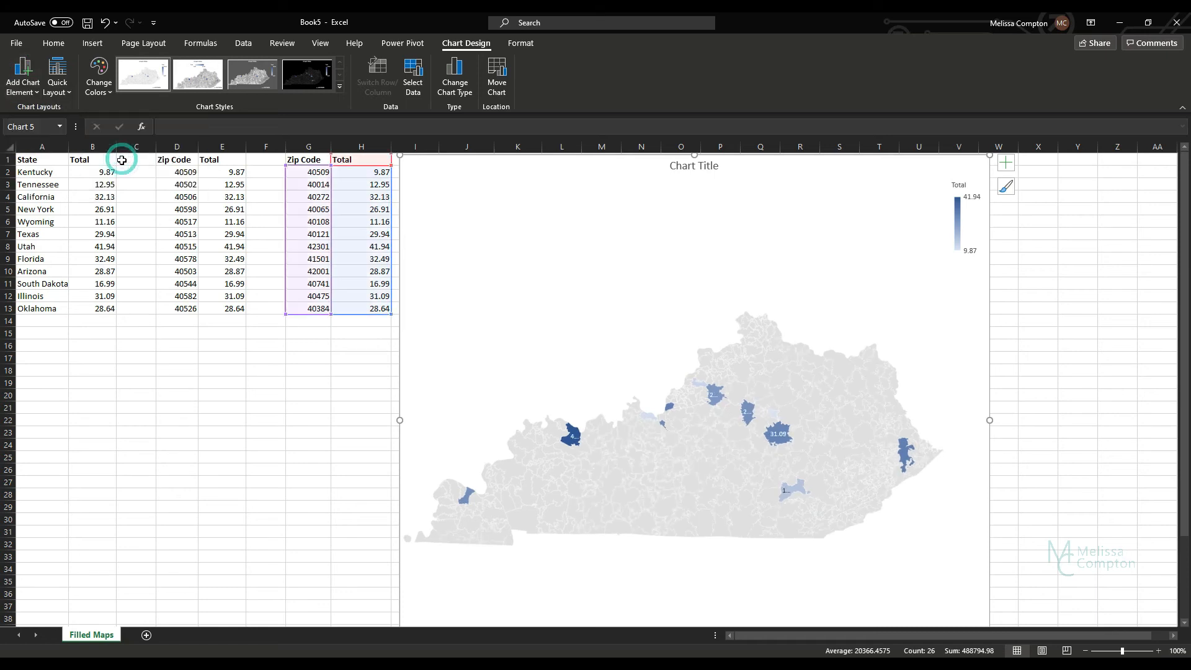
left_click_drag(989, 421, 1053, 420)
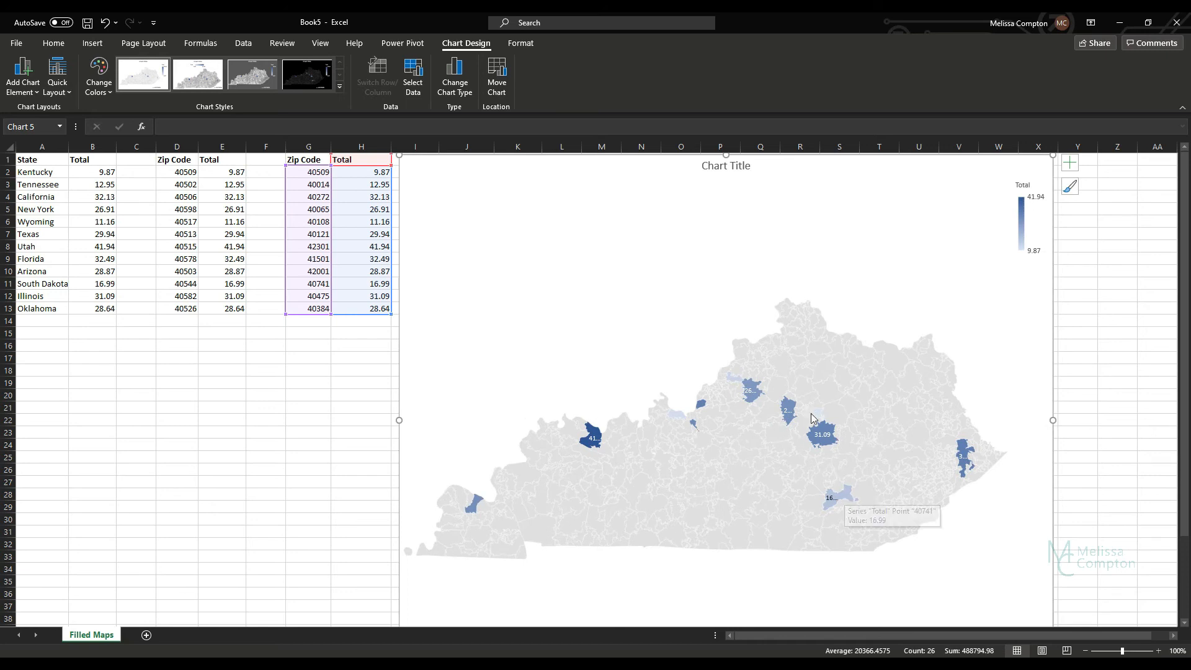
mouse_move(832, 442)
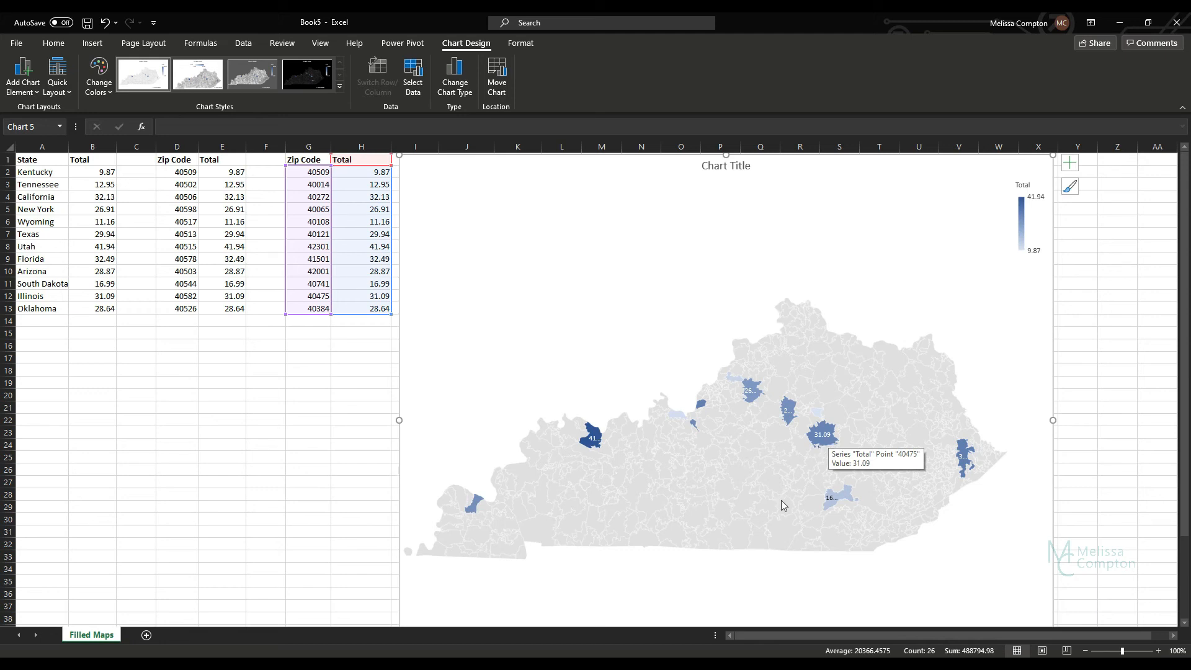
mouse_move(788, 420)
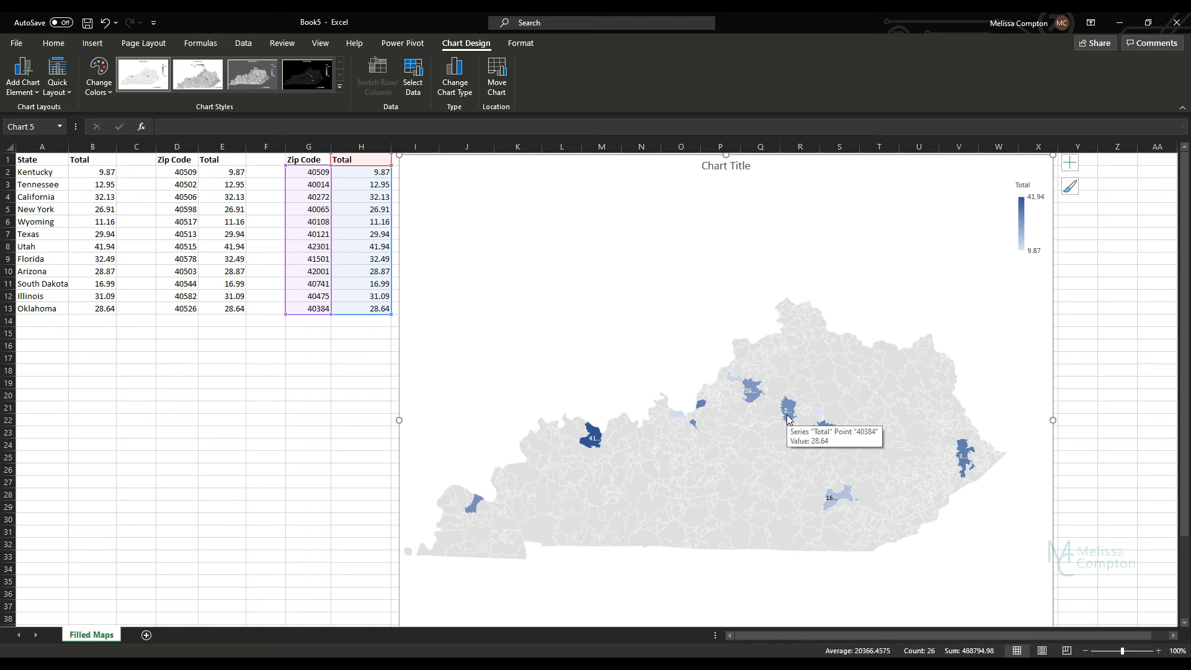
Step: Try out the preset chart styles on the zip code map and apply the one with the black background
left_click(569, 184)
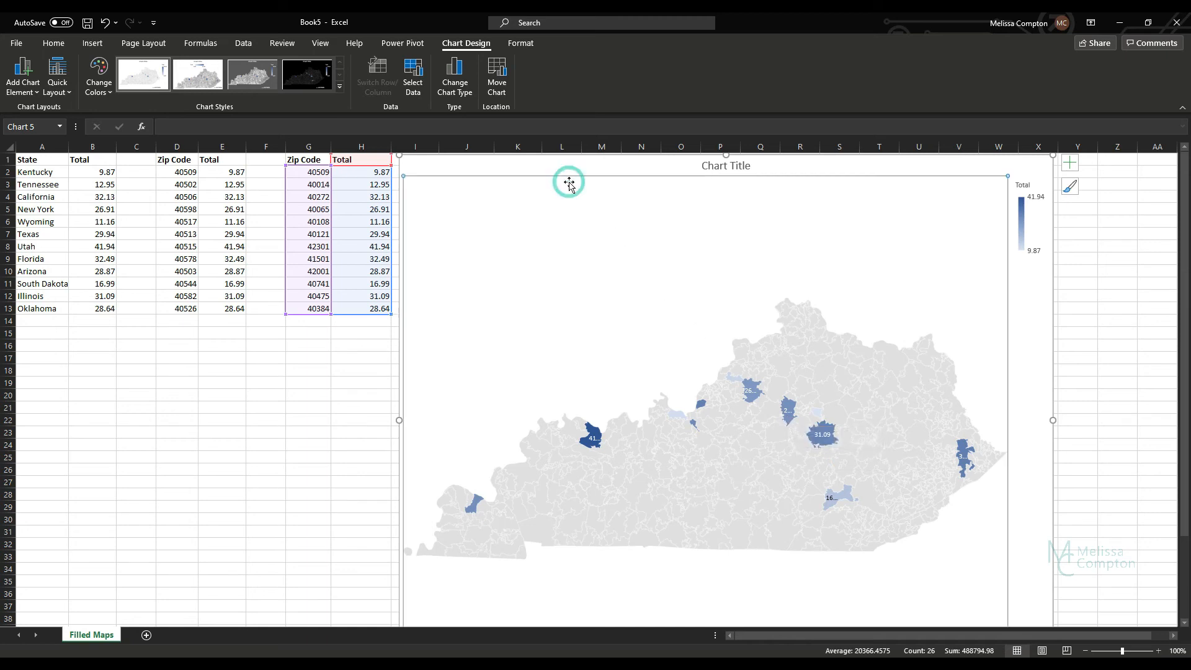
left_click(260, 77)
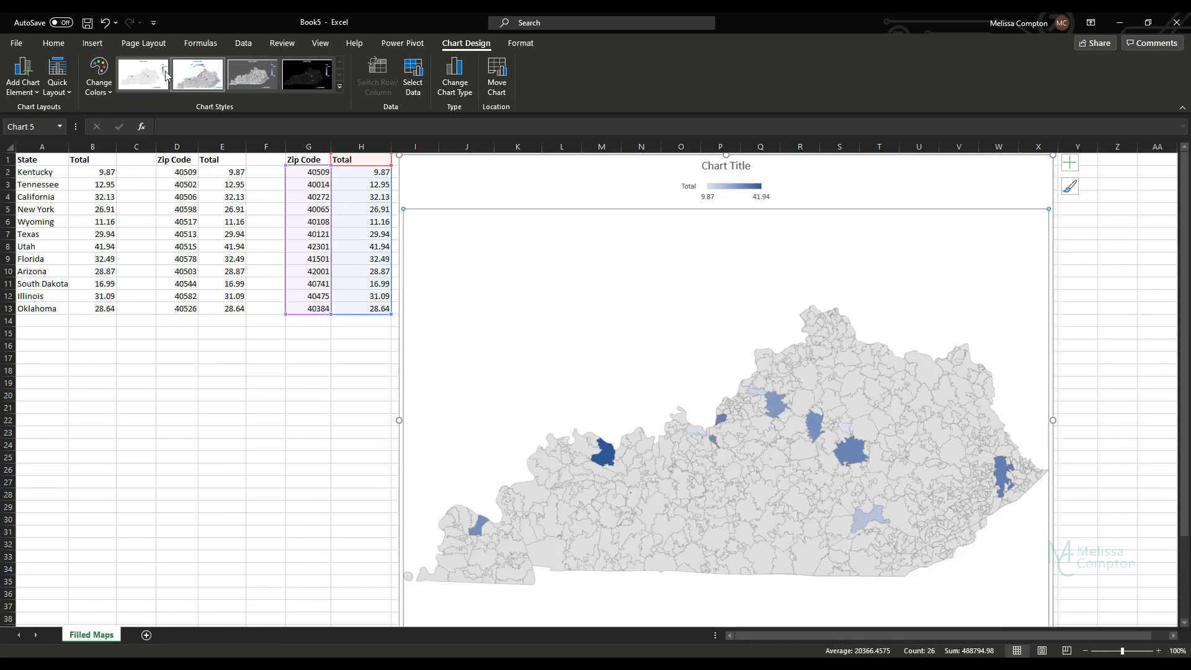
left_click(160, 76)
left_click(307, 74)
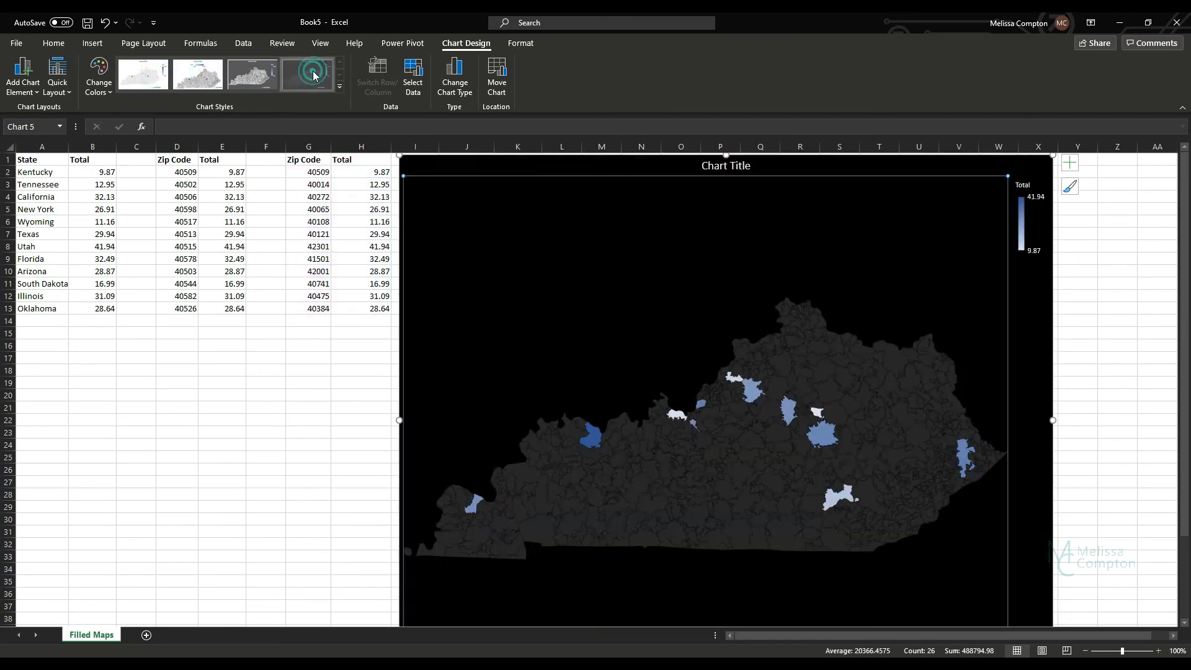
Step: Delete the black-styled zip code map chart built from the data in G1:H13
left_click(590, 213)
left_click(590, 170)
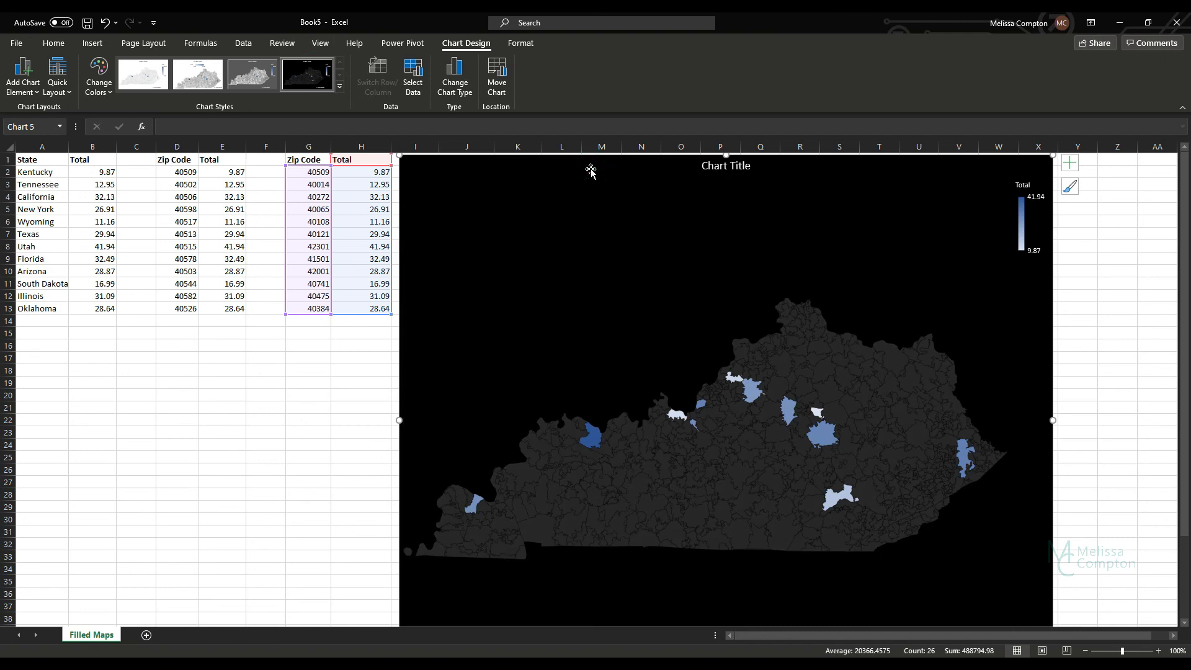
key("Delete")
left_click(415, 160)
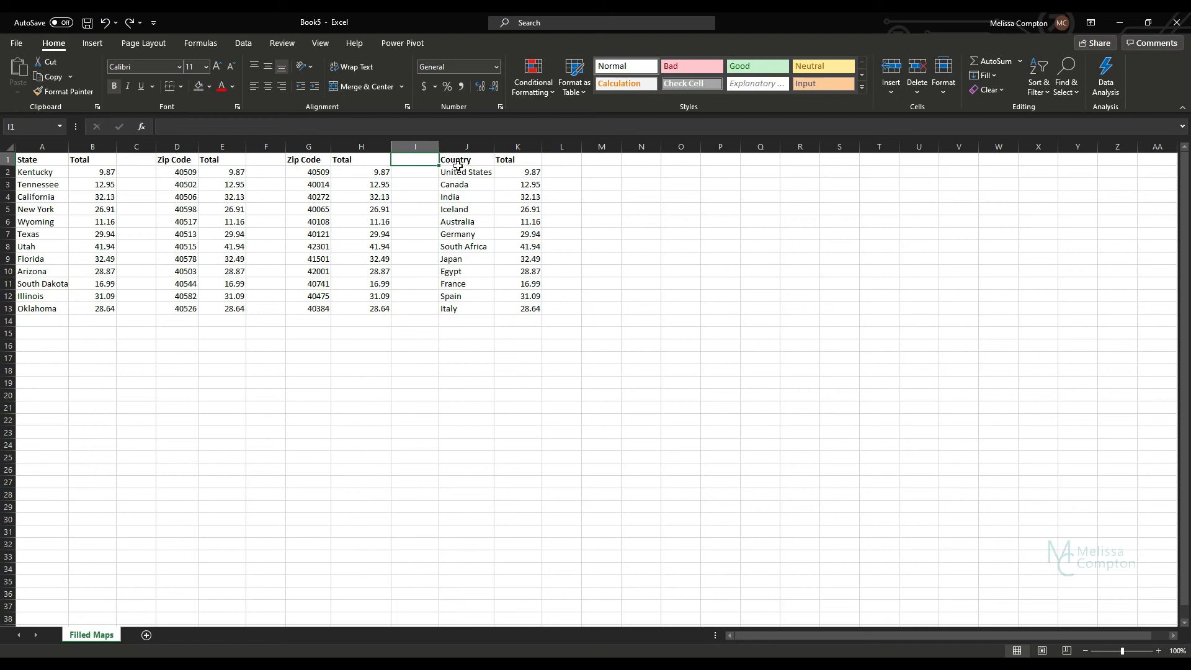
Step: Insert a Filled Map chart from the Country and Total data in J1:K13
left_click_drag(457, 161, 521, 306)
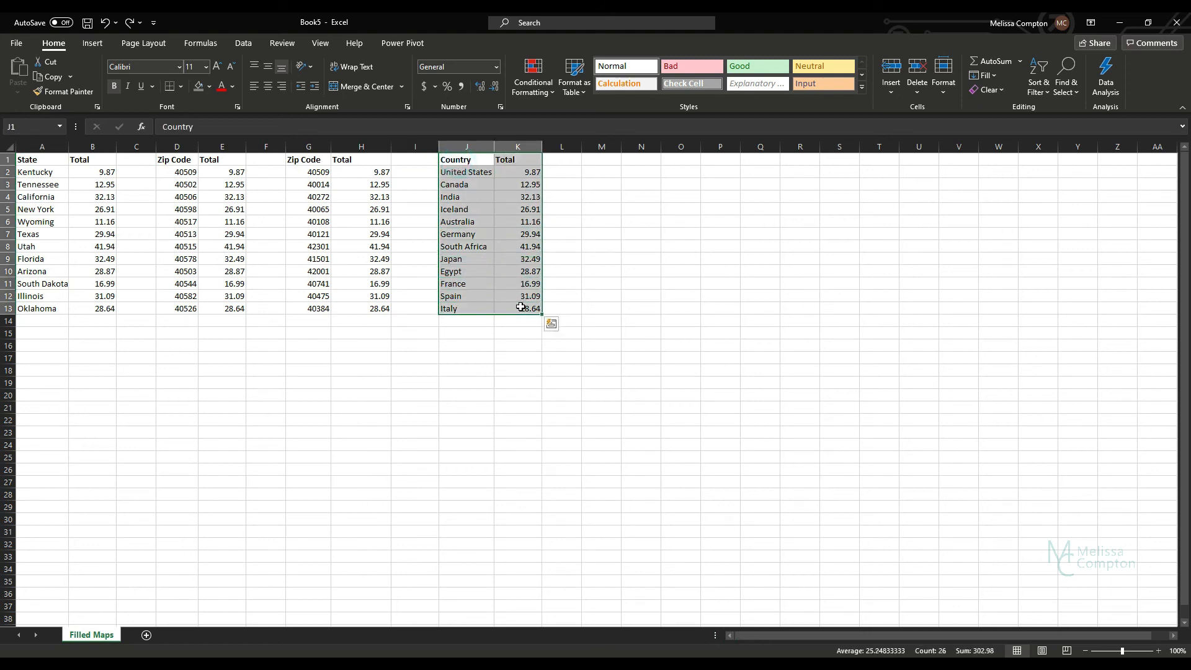
left_click(92, 45)
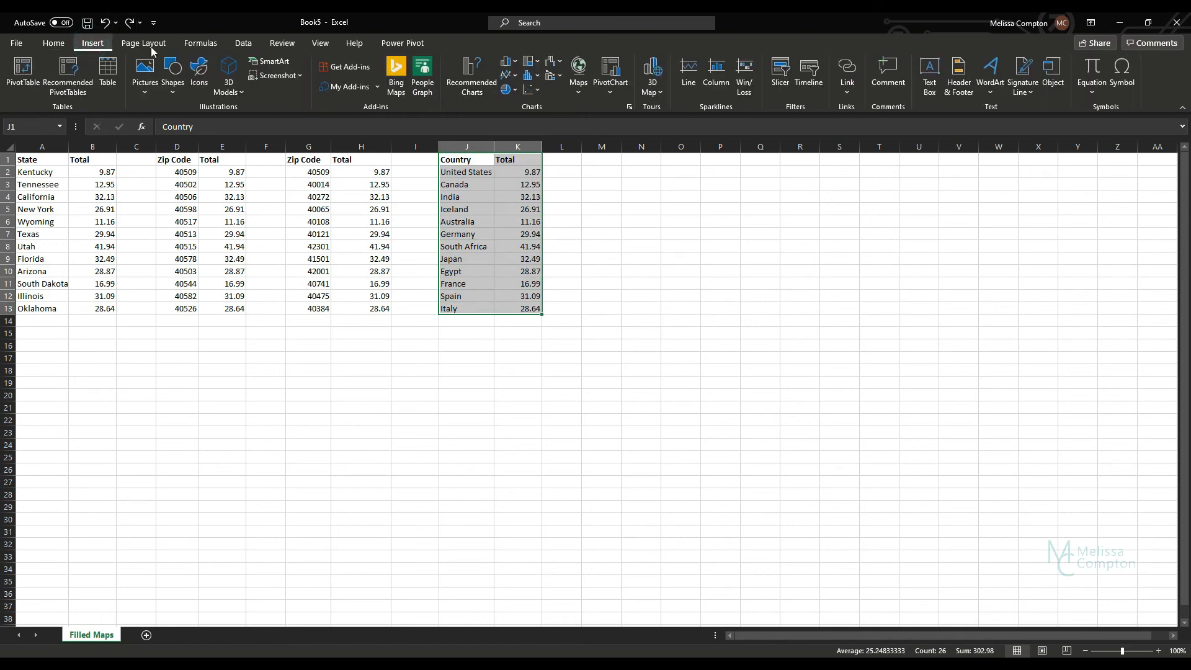
left_click(582, 92)
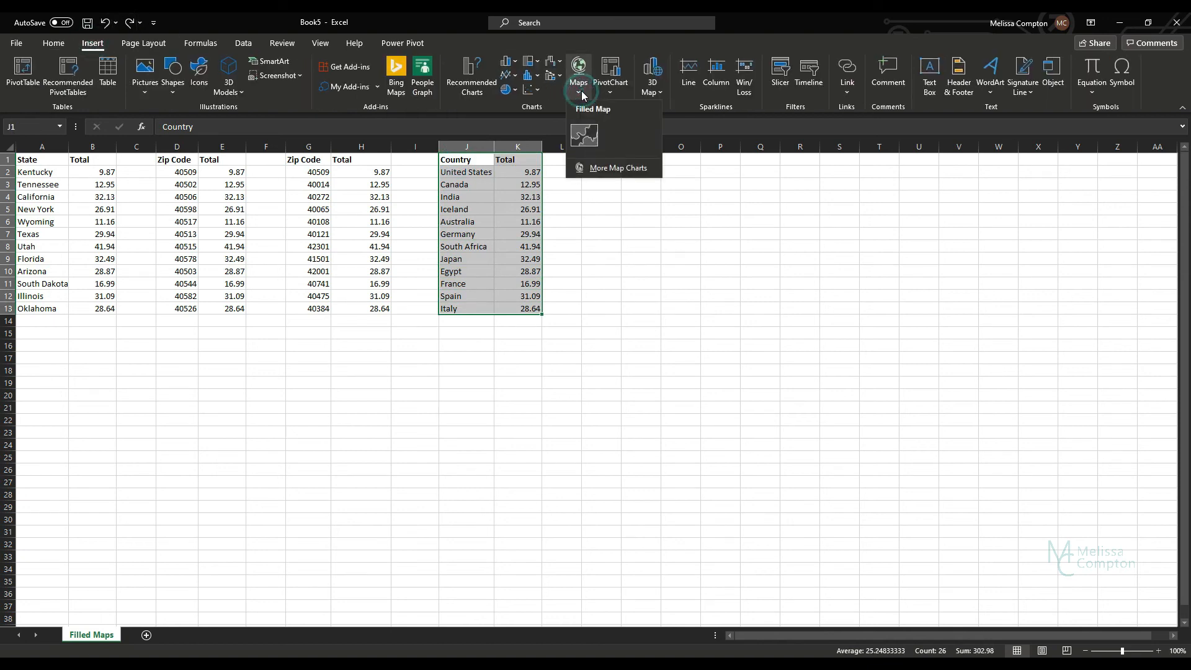
left_click(592, 135)
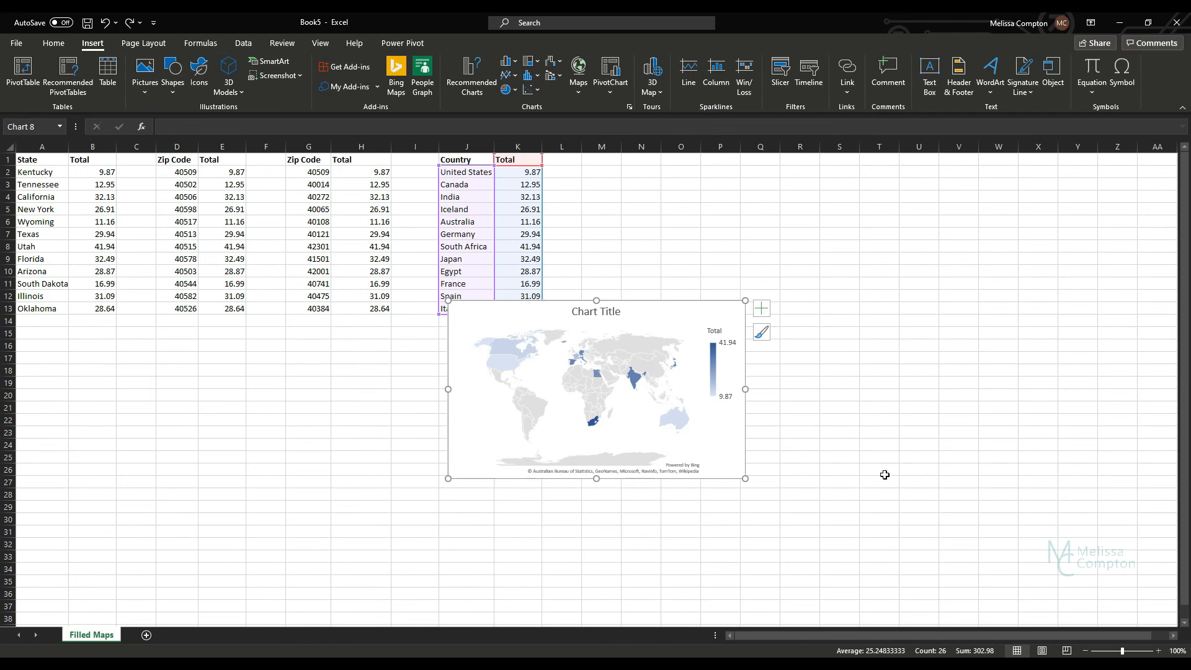
Step: Move the world map chart beside the country data and enlarge it across about columns L to AE
left_click_drag(673, 312, 778, 176)
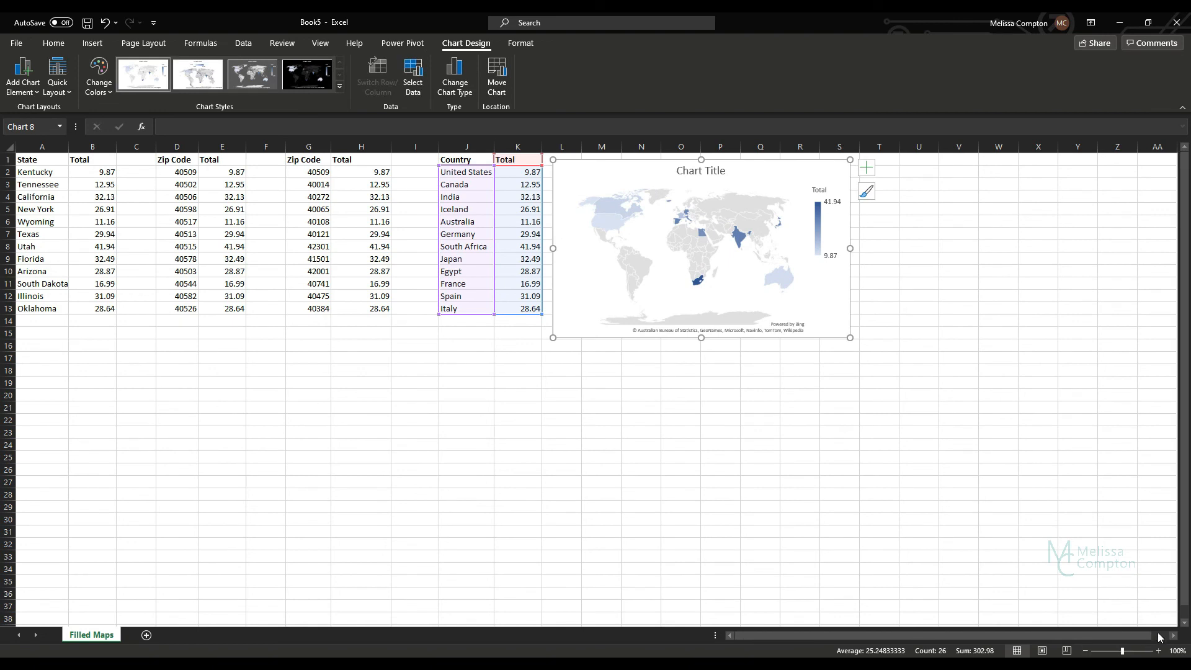
scroll(1174, 639, "right", 4)
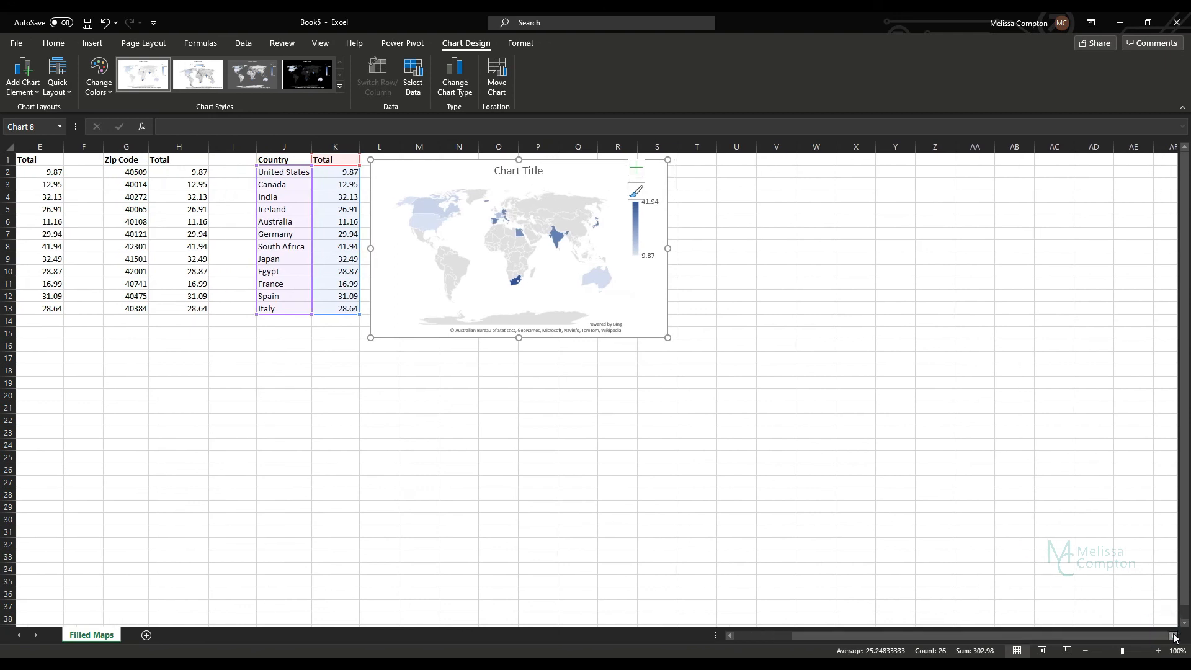
scroll(1173, 636, "right", 2)
scroll(1173, 636, "right", 3)
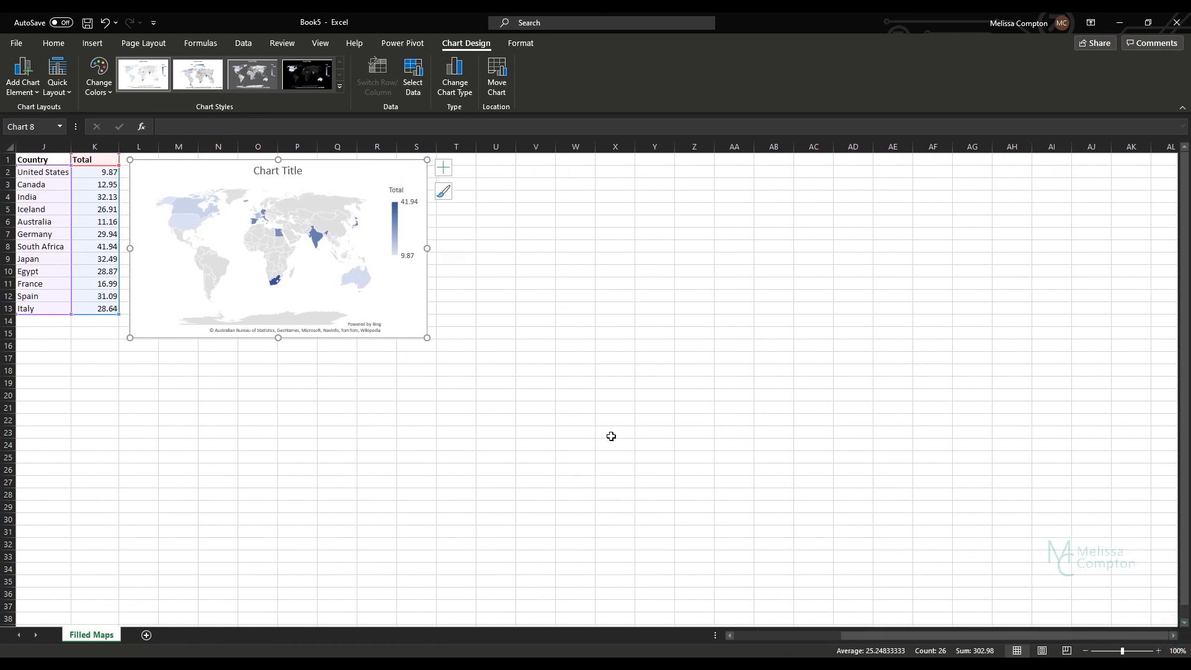
left_click_drag(424, 341, 837, 590)
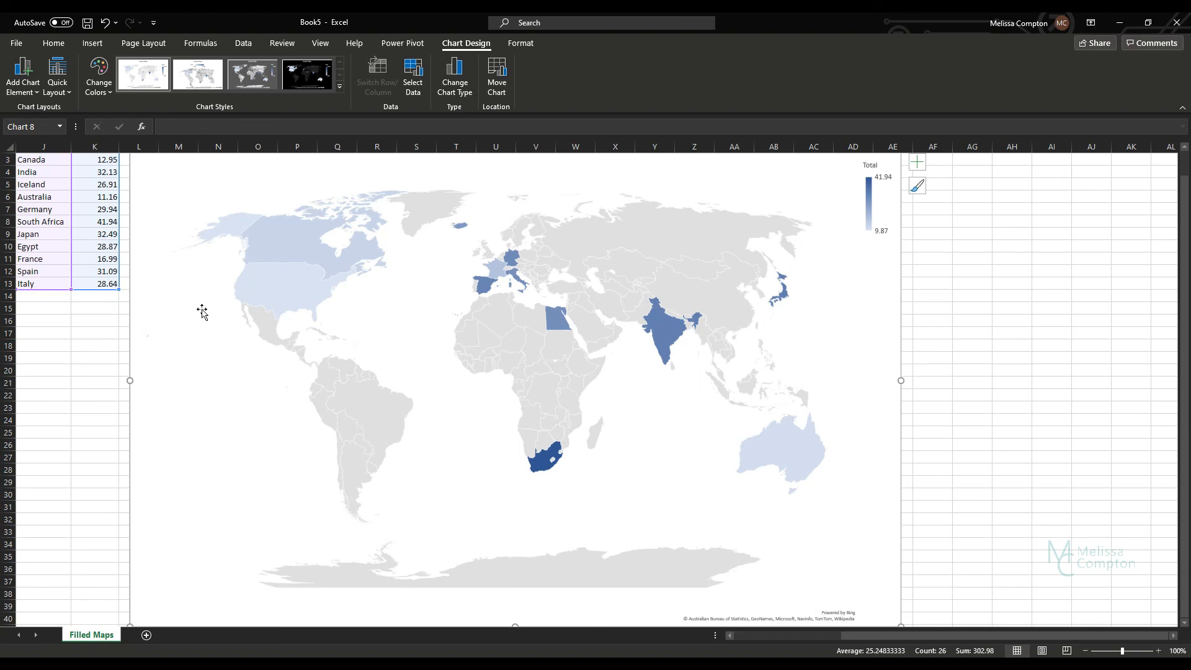
scroll(248, 292, "up", 1)
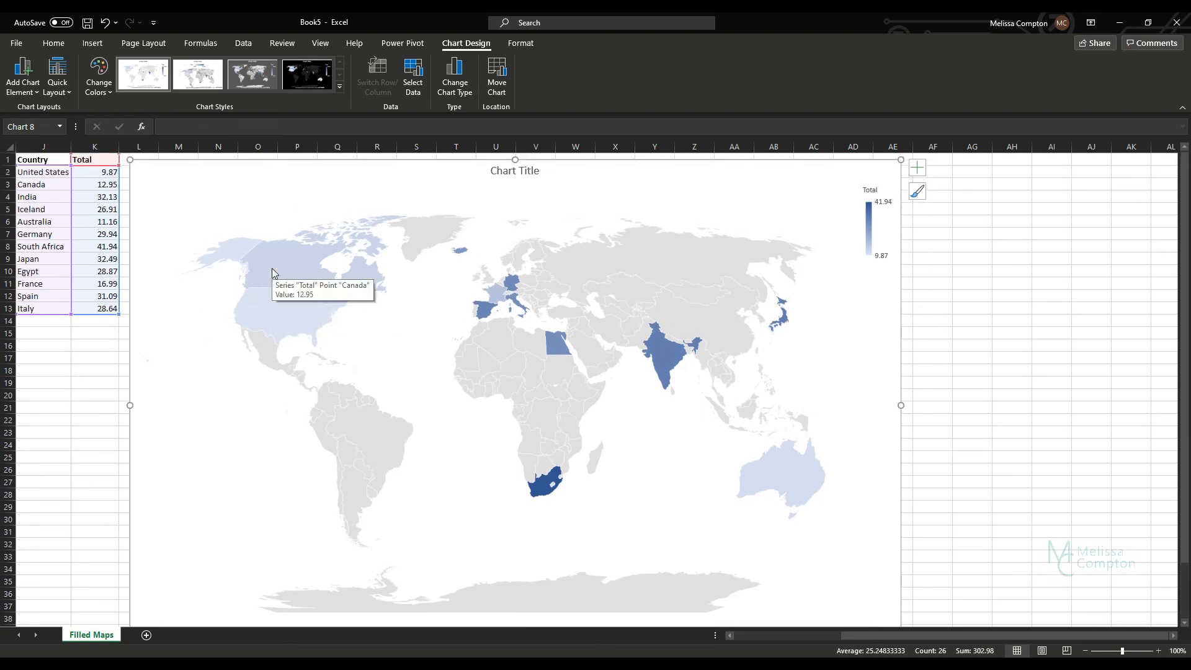
Step: Inspect South Africa and Australia on the world map, and show data labels on the chart
mouse_move(539, 488)
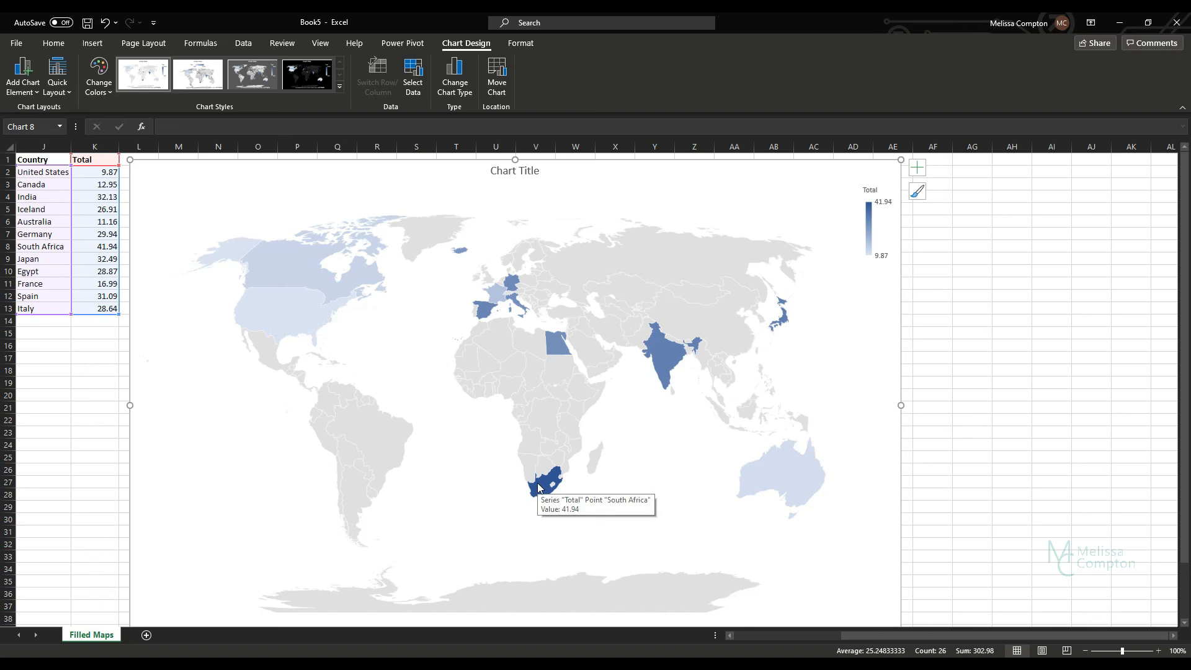
scroll(628, 503, "down", 5)
scroll(611, 421, "up", 5)
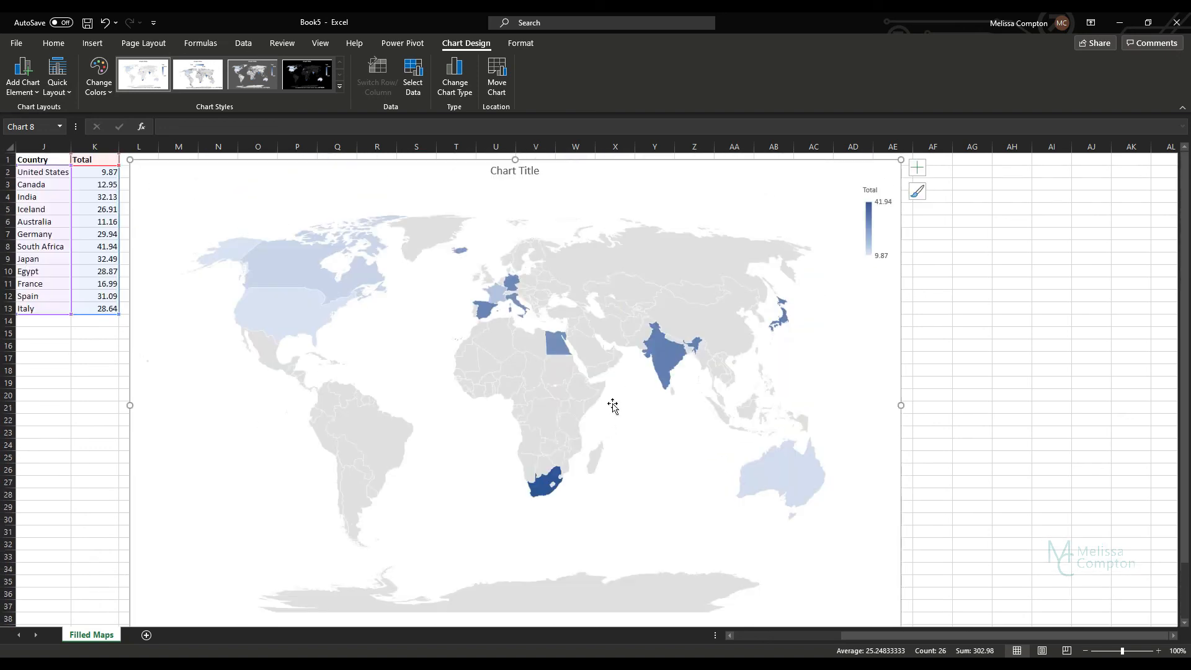
mouse_move(807, 483)
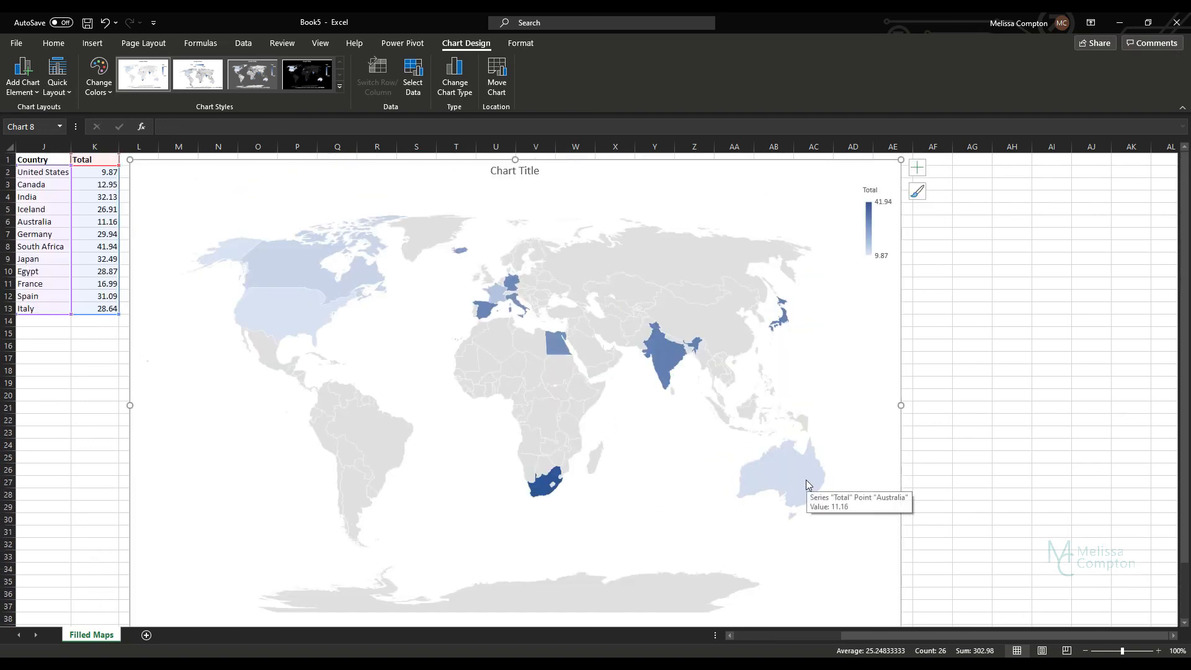
left_click(20, 82)
mouse_move(44, 127)
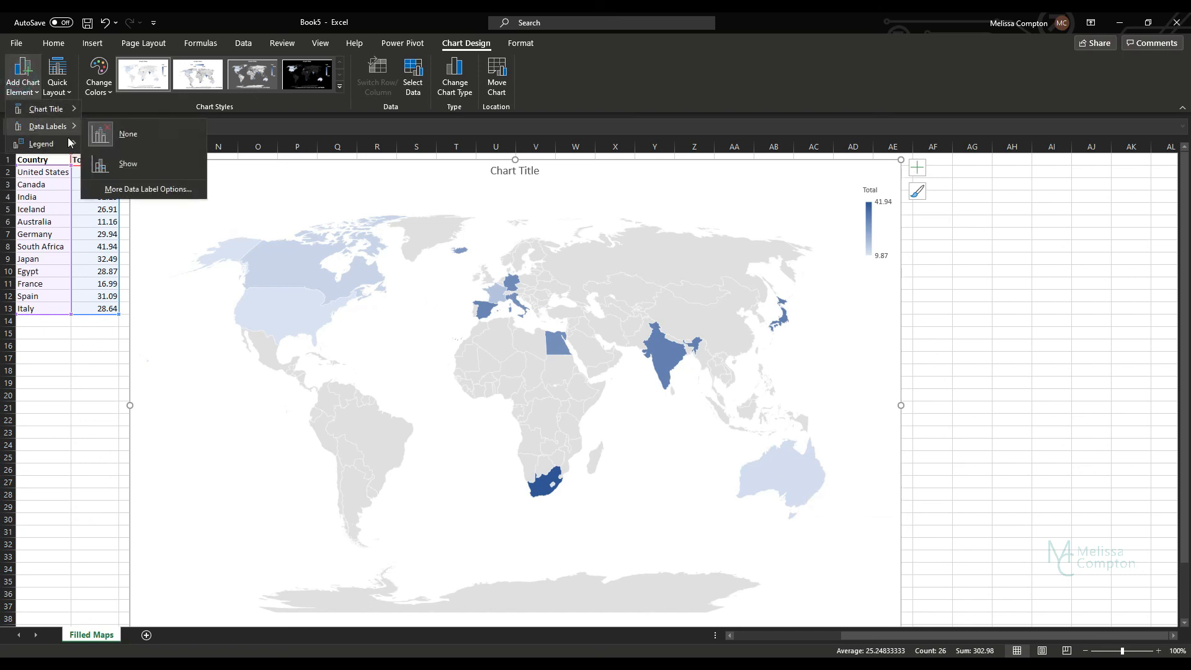
left_click(115, 166)
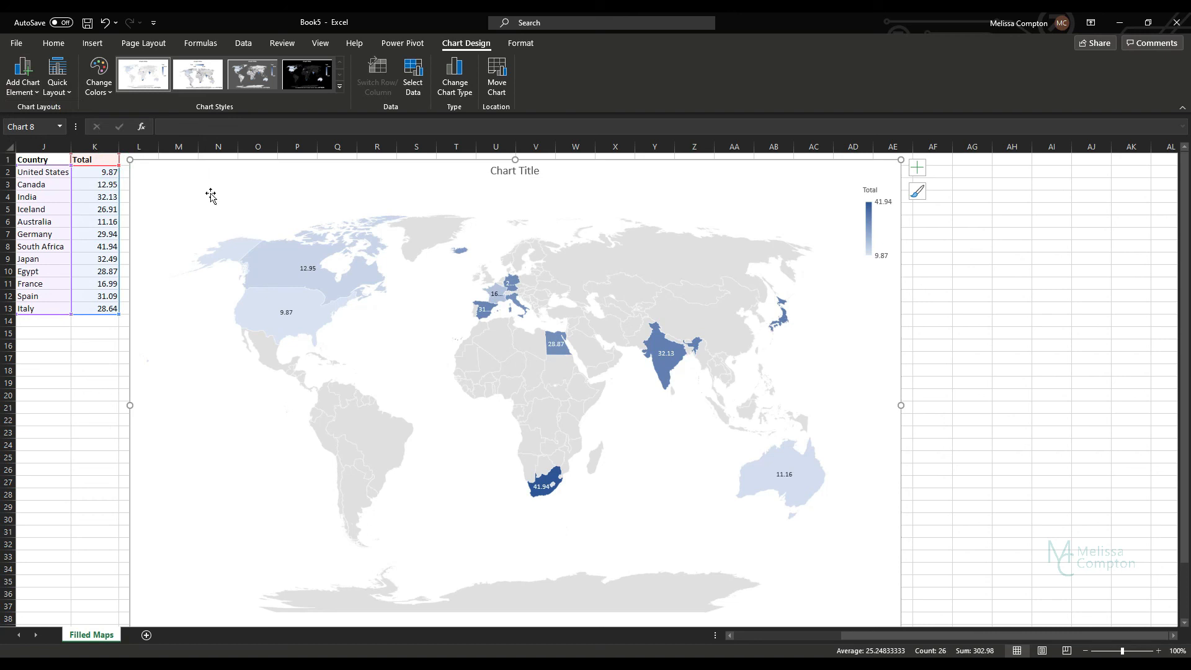